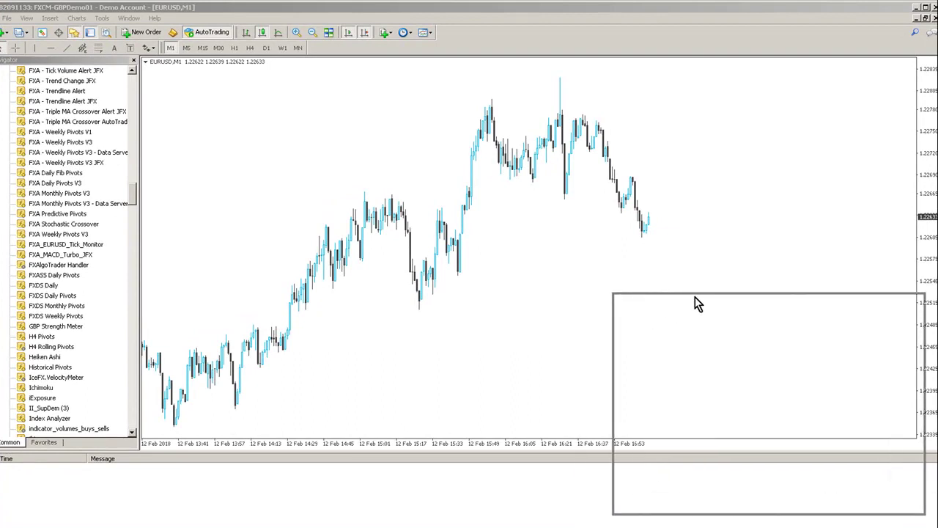
- Move the Trendline Alert panel for Trendline 50803 to the EURUSD chart's top-left
drag(233, 171, 237, 101)
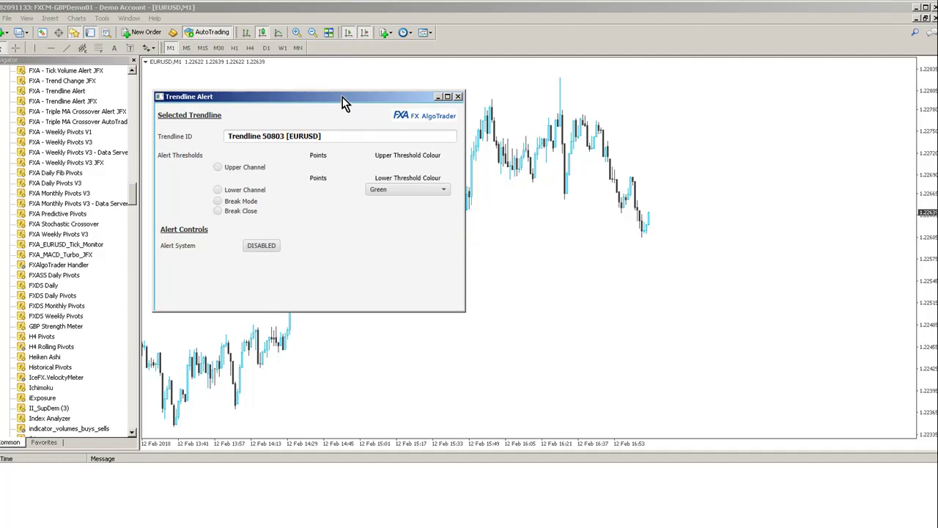
- Reopen the Trendline Alert panel from FX AlgoTrader's Trendline Trading Systems list
click(458, 96)
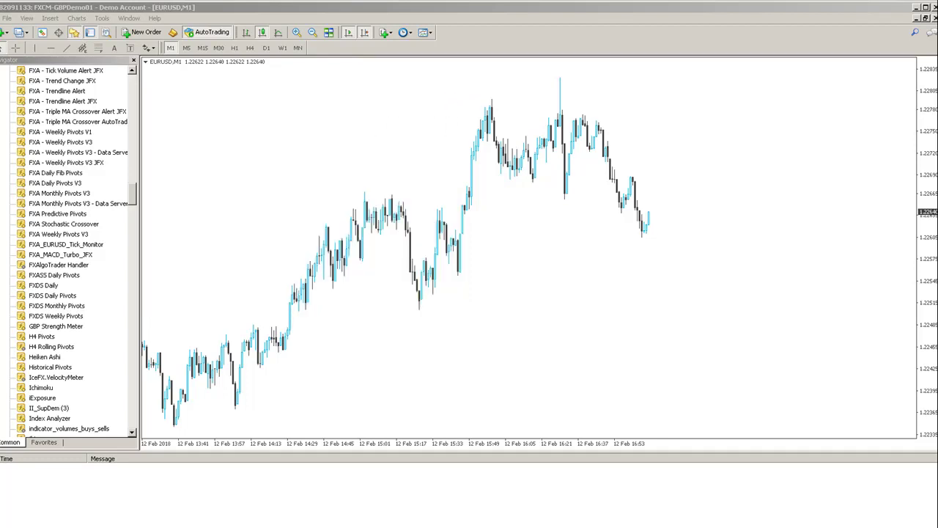
drag(378, 153, 215, 111)
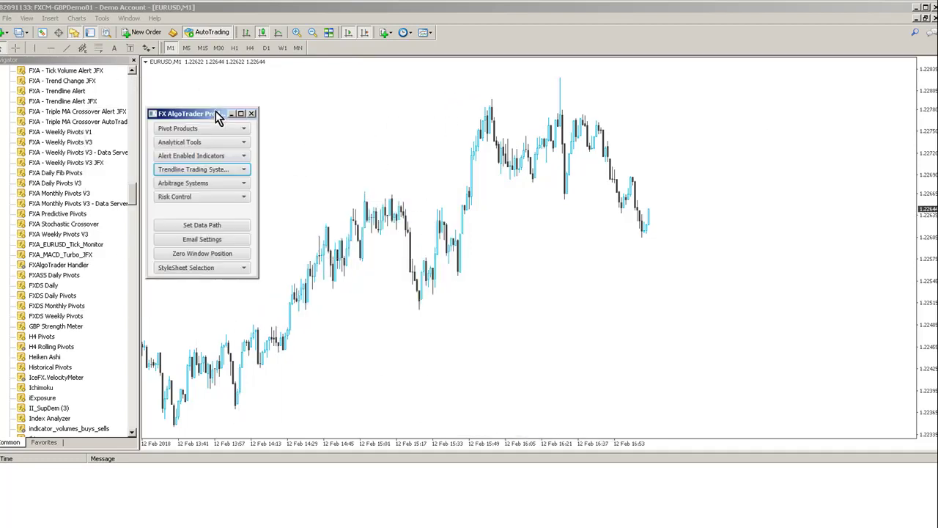
click(179, 170)
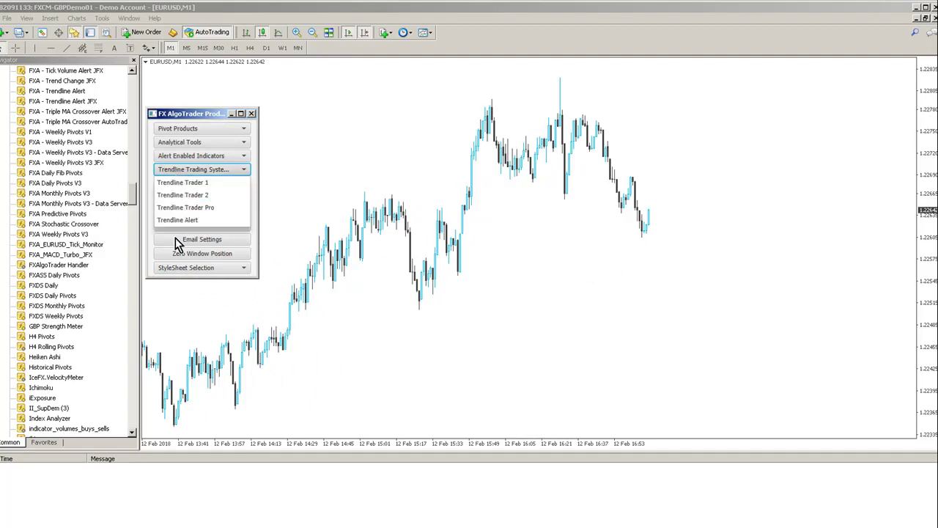
click(177, 220)
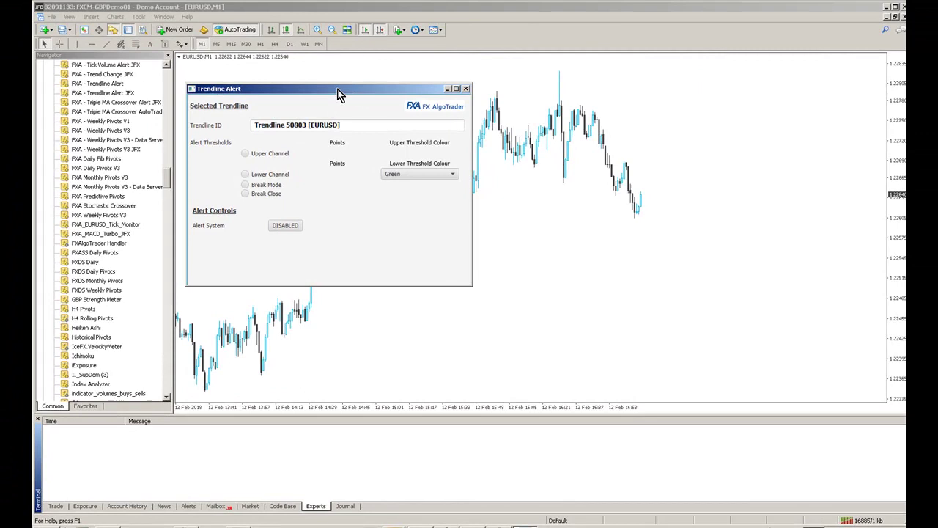
drag(339, 94, 336, 78)
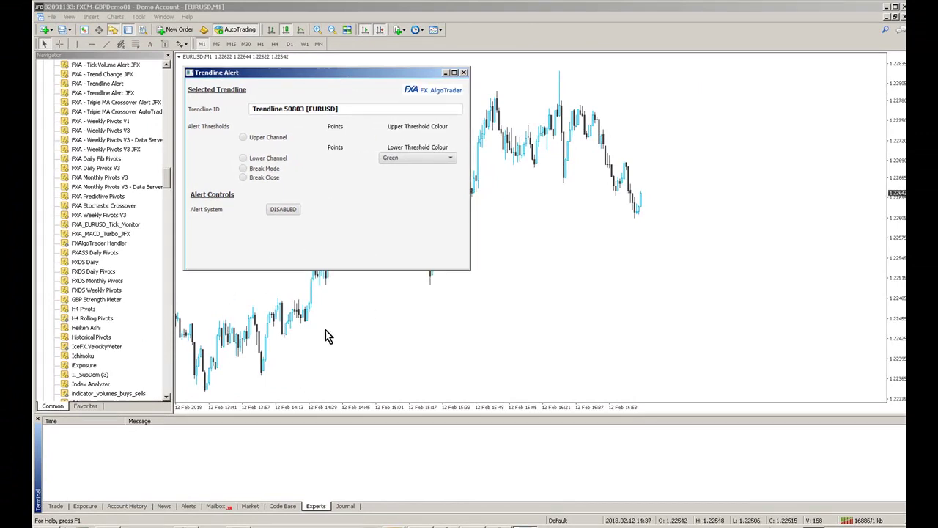
- Check that the Indicators List shows only FXA - Trendline Alert JFX, then close it
right_click(346, 306)
click(396, 183)
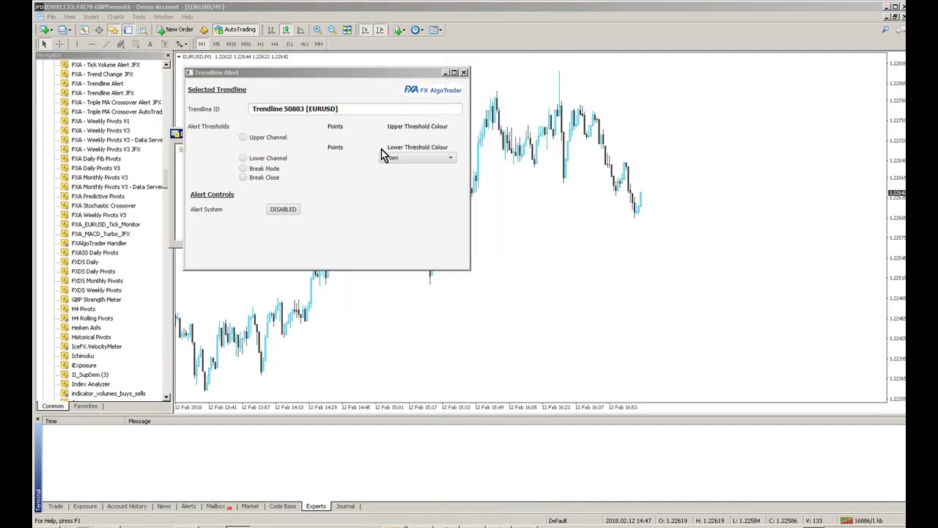
drag(178, 137, 271, 286)
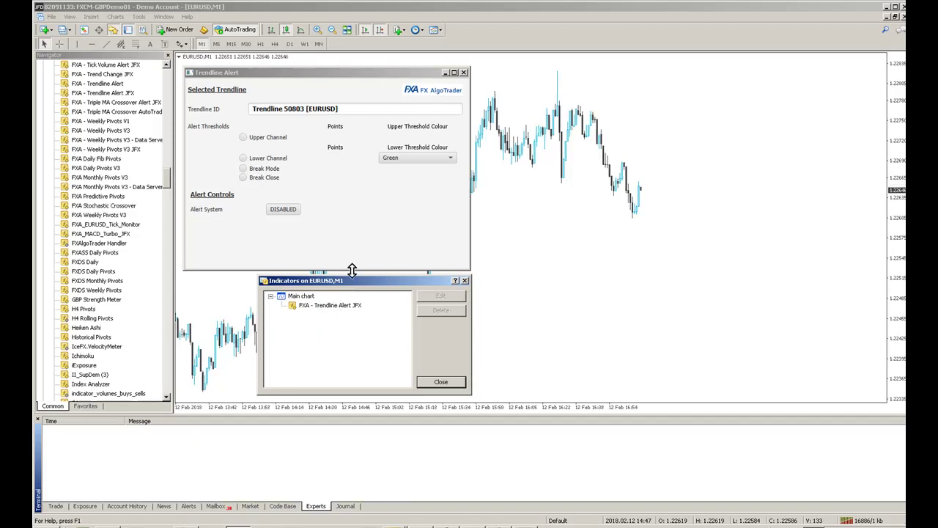
click(464, 282)
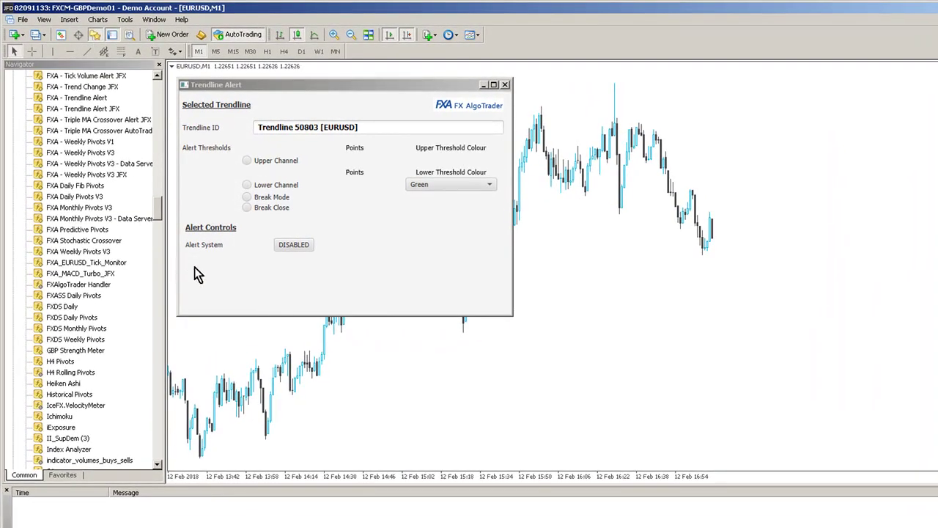
- Draw a downward trendline across the recent highs with upper and lower channel alerts at 5 points
click(86, 51)
mouse_move(645, 94)
mouse_down()
mouse_move(711, 170)
mouse_move(722, 199)
mouse_up()
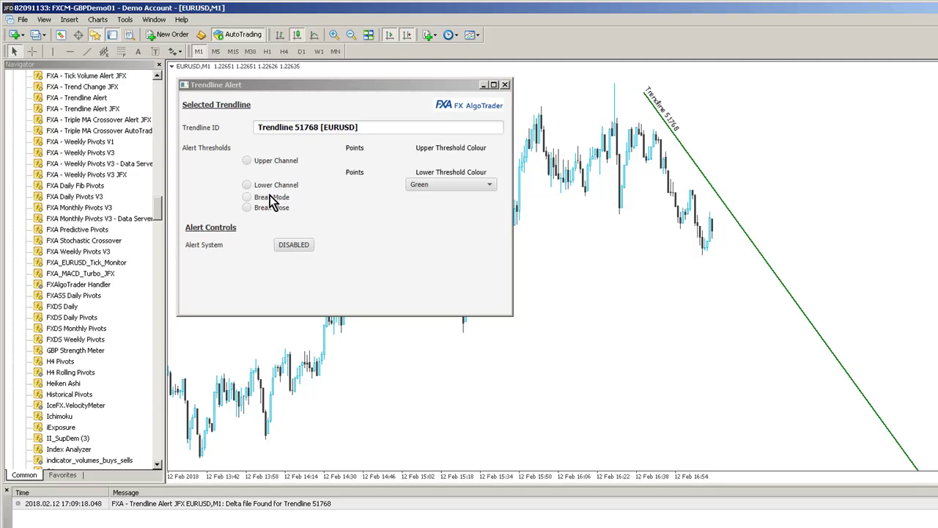
click(248, 161)
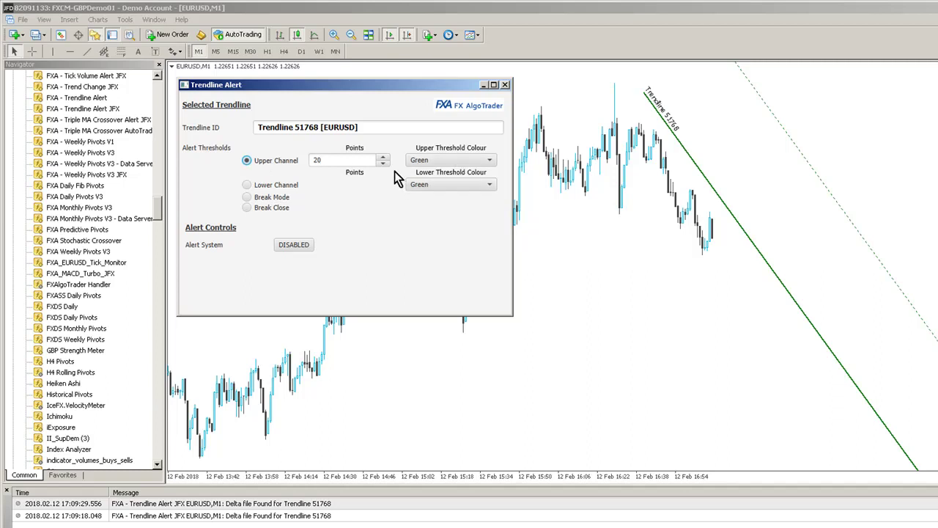
click(383, 164)
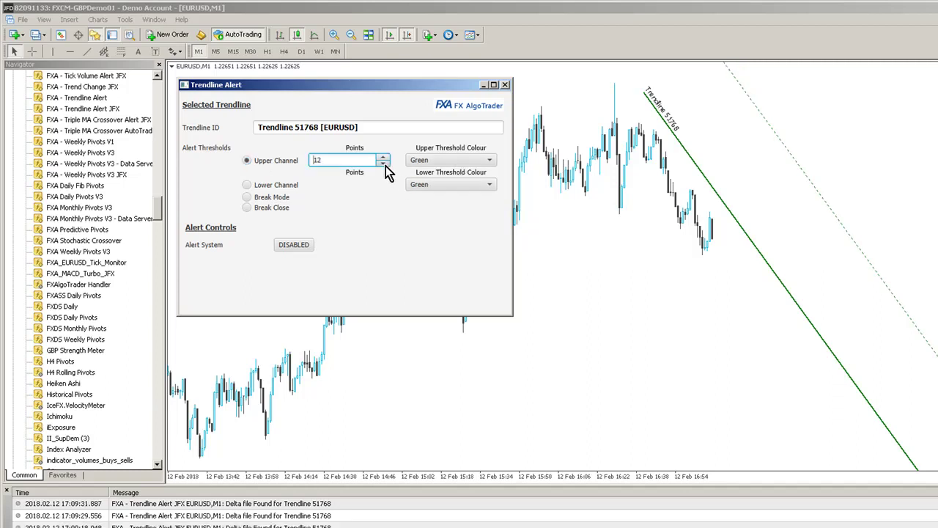
click(383, 163)
click(384, 157)
click(382, 163)
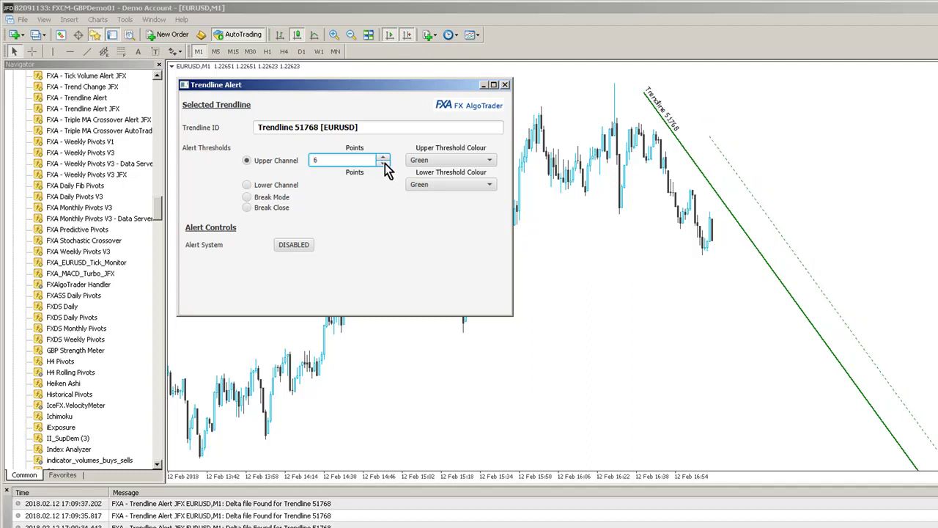
click(248, 187)
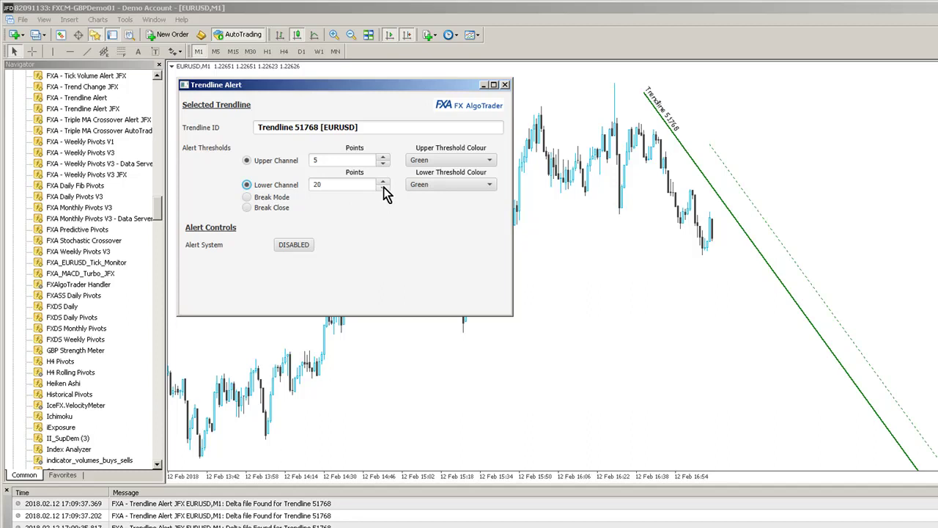
click(383, 187)
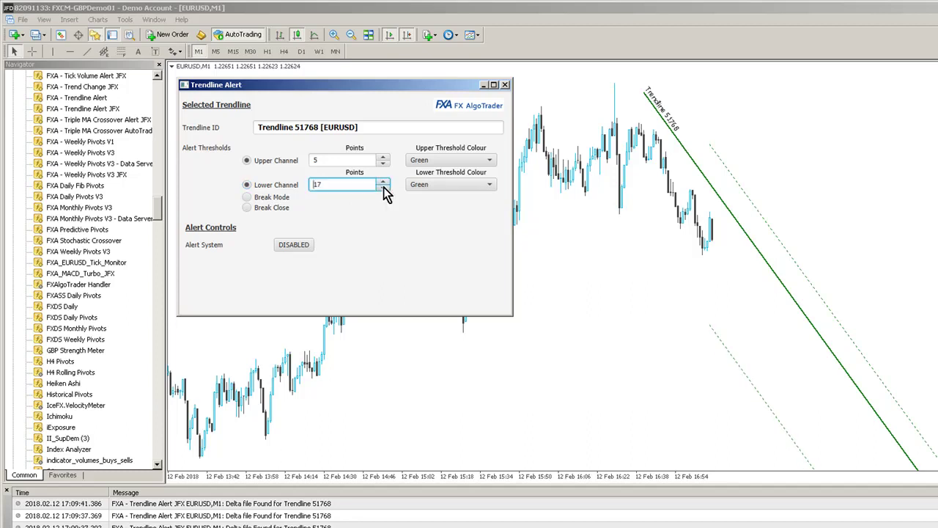
- Switch Trendline 51768's Alert System to ENABLED with Pop-Up Alerts and OK the Twin Channel Alert
click(295, 246)
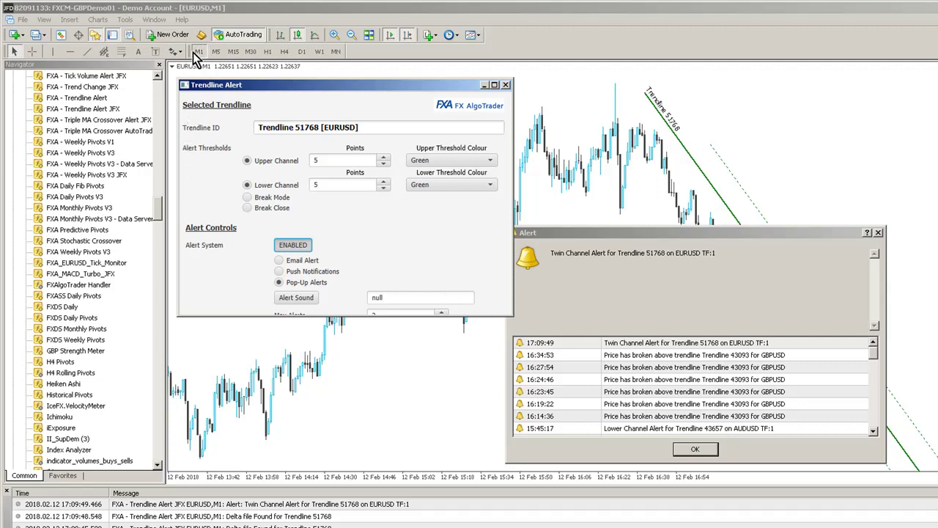
click(687, 451)
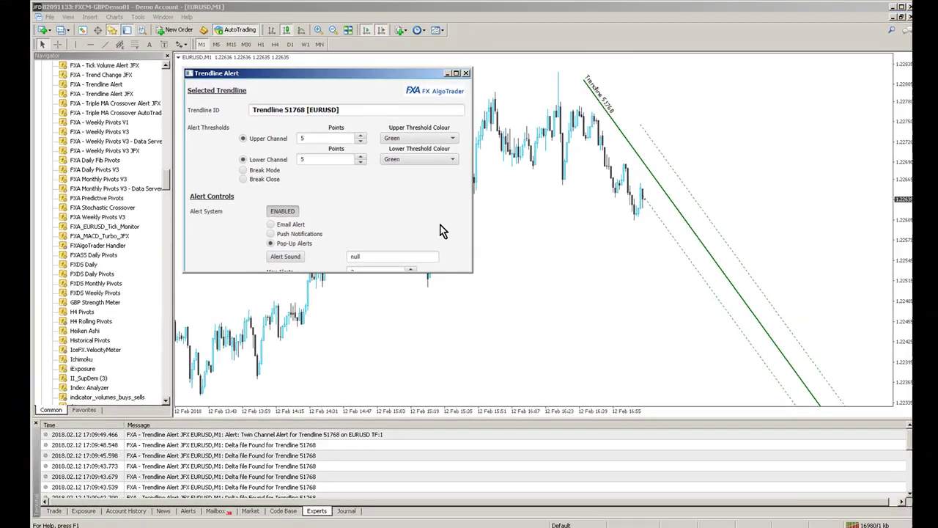
scroll(480, 267, down, 3)
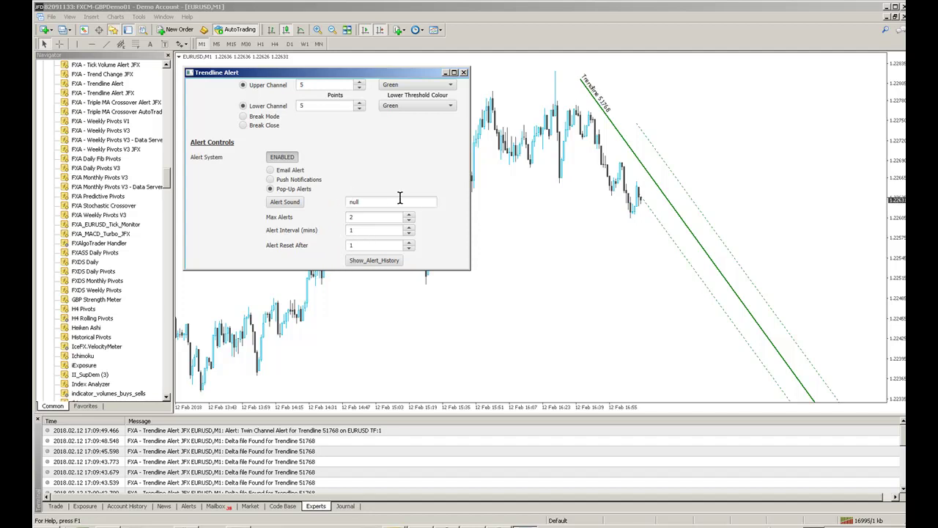
scroll(369, 154, up, 3)
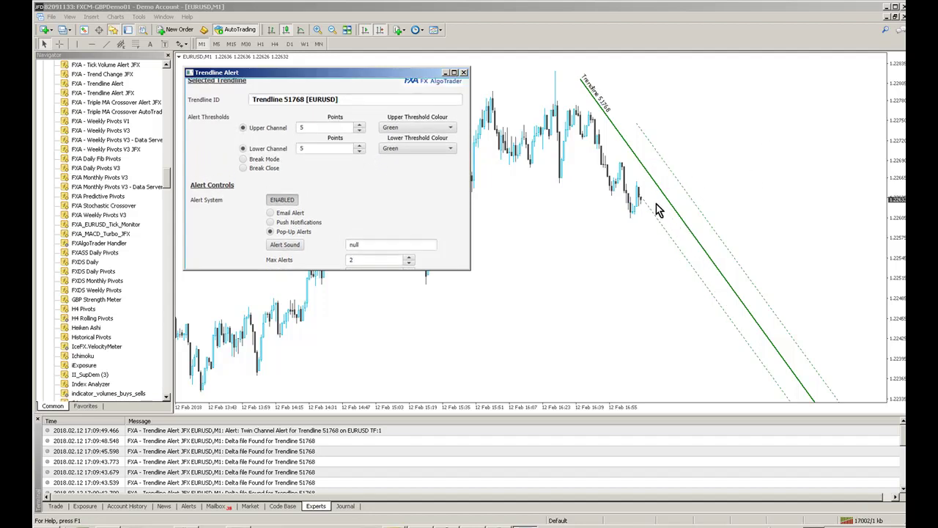
- Clear Trendline 51768's channel thresholds, leaving a single alert line
click(243, 128)
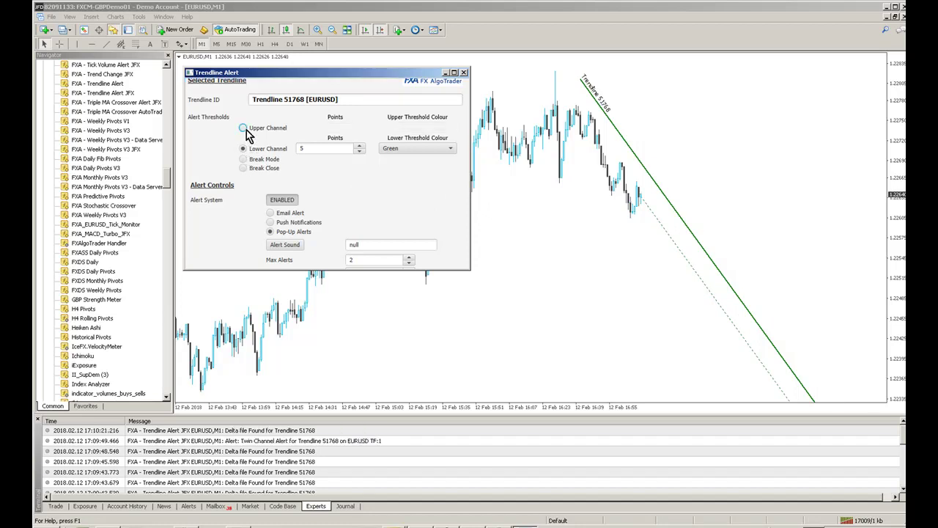
click(245, 129)
click(243, 150)
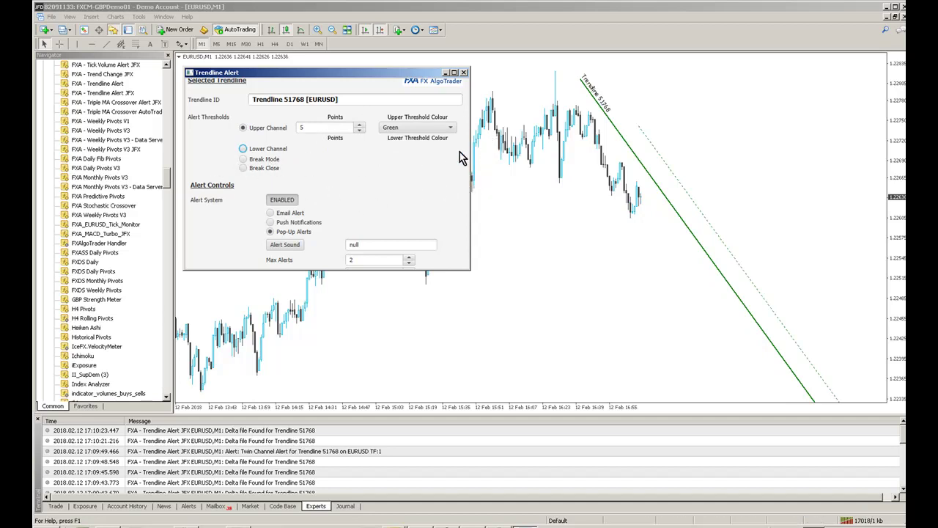
- Select Trendline 51768 and switch its alert to Break Mode with Break Close
double_click(622, 143)
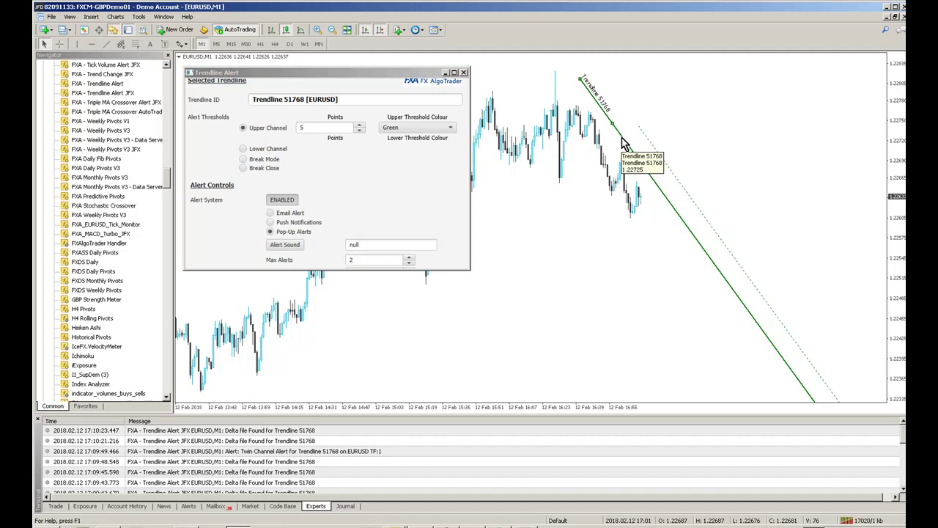
drag(621, 143, 614, 145)
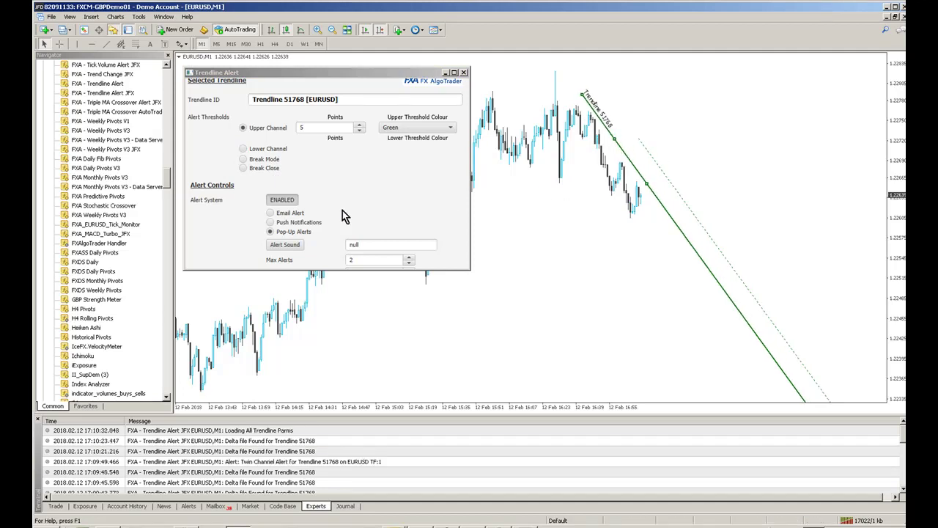
click(250, 162)
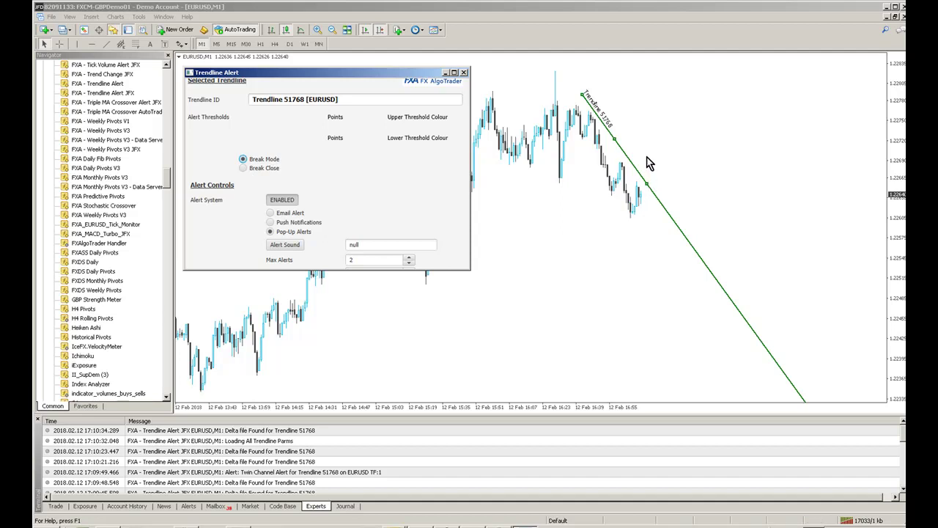
click(244, 168)
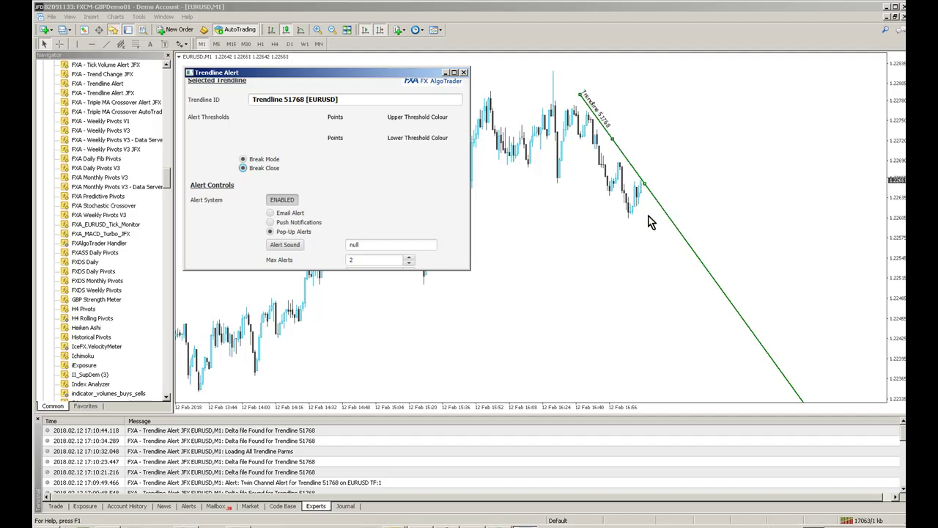
click(243, 169)
click(114, 48)
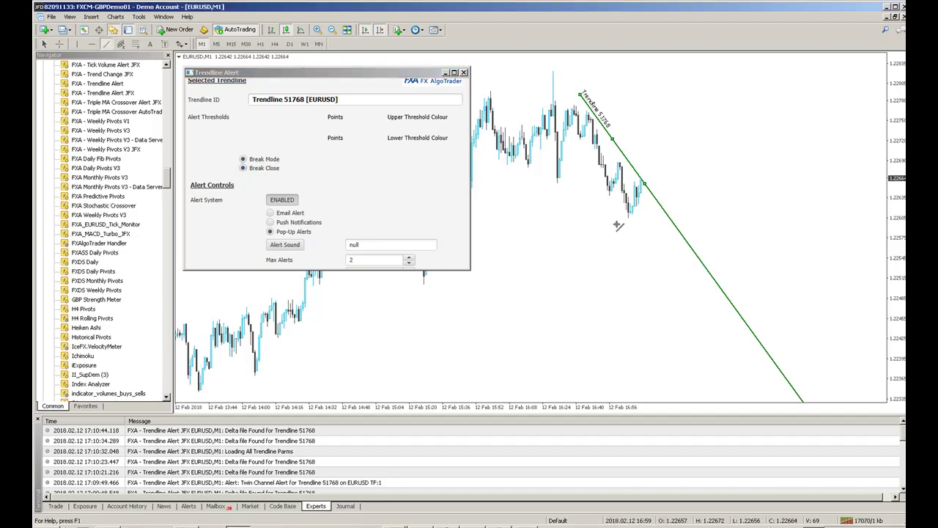
- Draw rising Trendline 51886 under the latest lows, set Break Mode, and enable pop-up alerts
drag(621, 227, 645, 212)
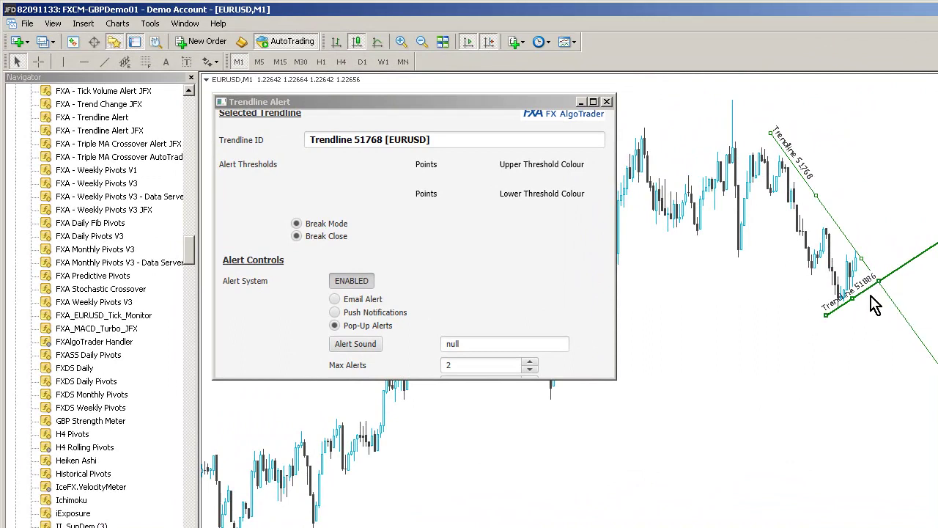
double_click(840, 306)
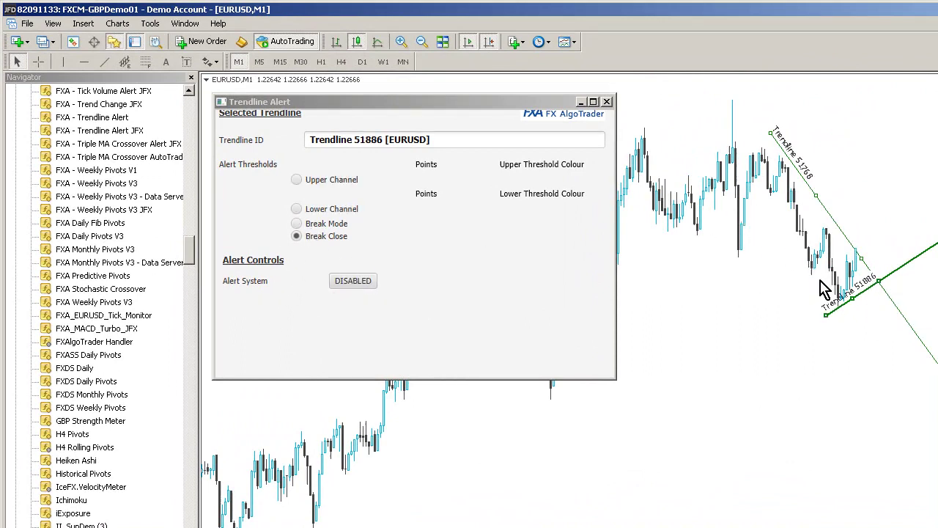
click(297, 224)
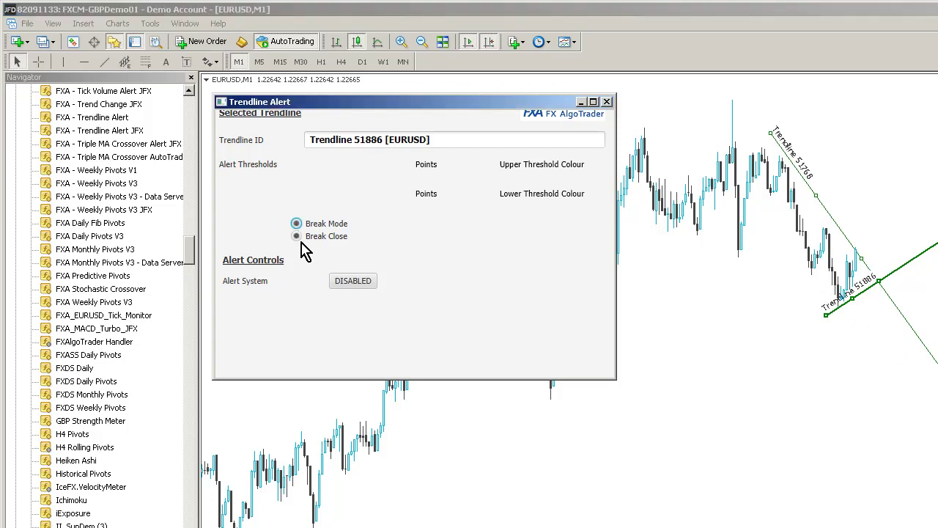
click(339, 283)
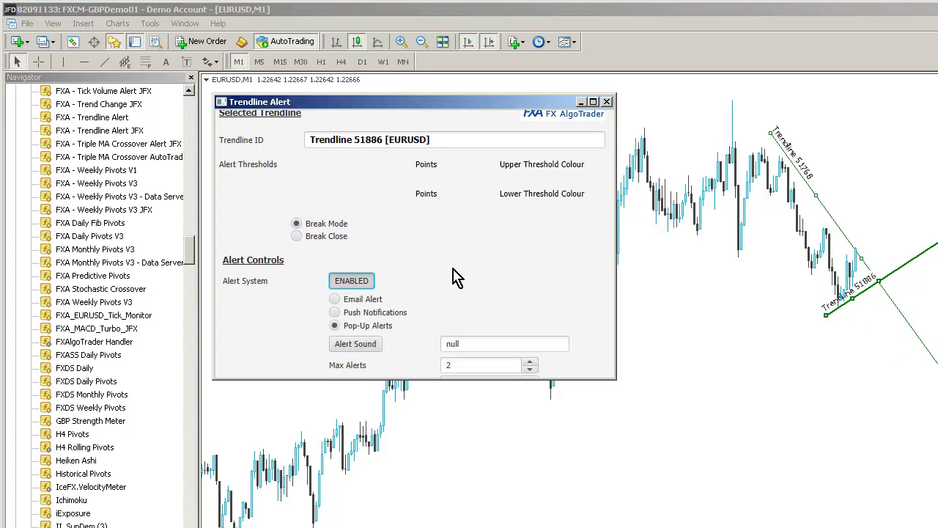
scroll(455, 277, down, 1)
scroll(455, 273, down, 3)
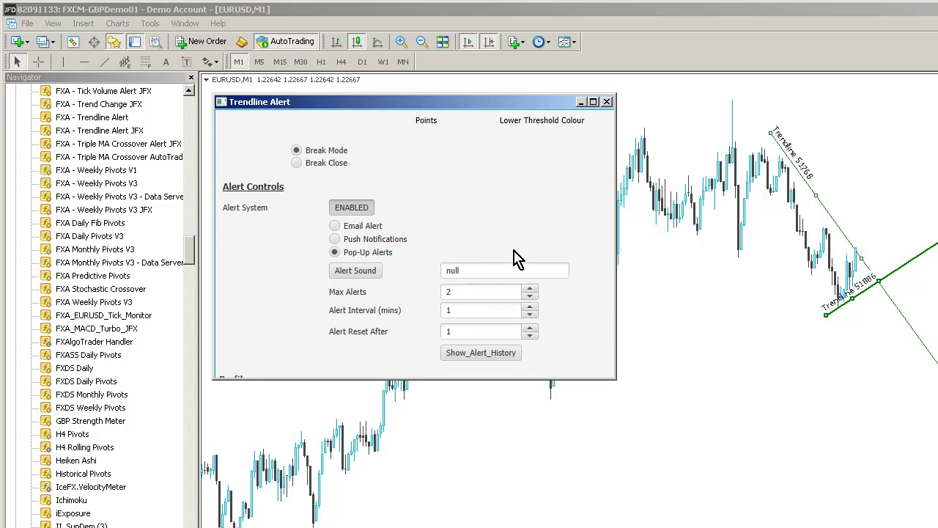
- Open a new USDJPY one-minute chart
click(28, 23)
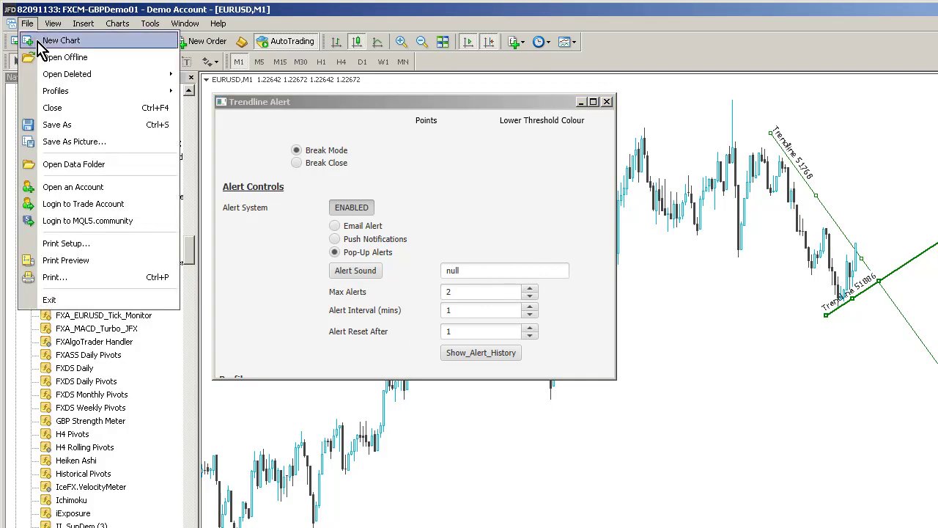
mouse_move(38, 44)
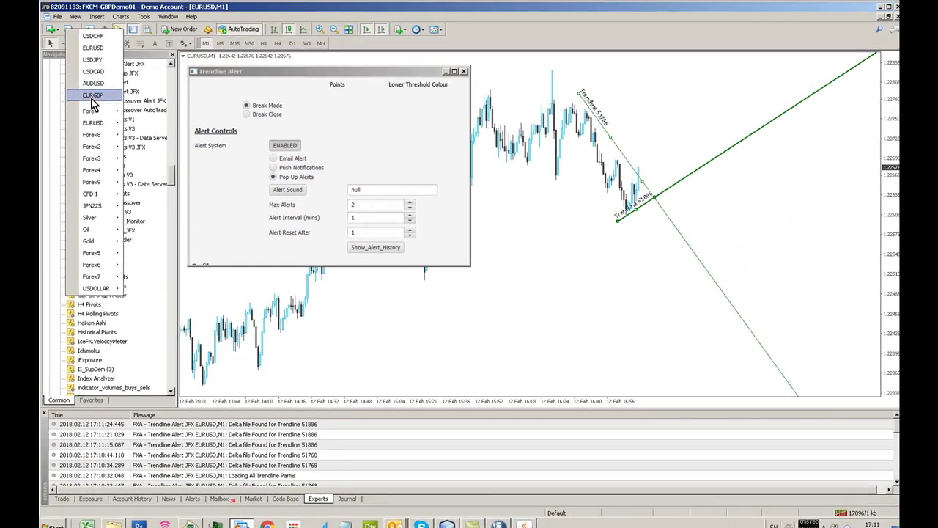
click(92, 59)
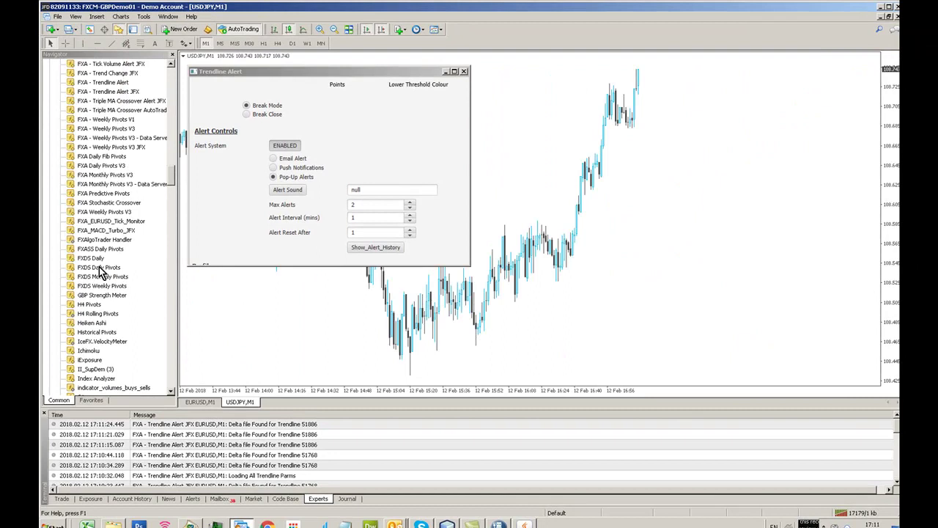
- Attach FXA - Trendline Alert JFX and draw a near-horizontal trendline at the chart's high
double_click(100, 91)
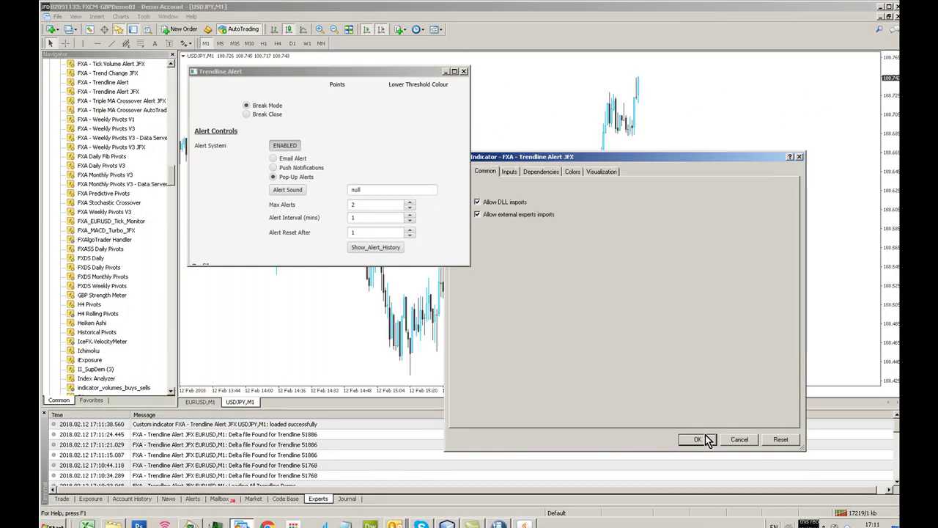
click(697, 440)
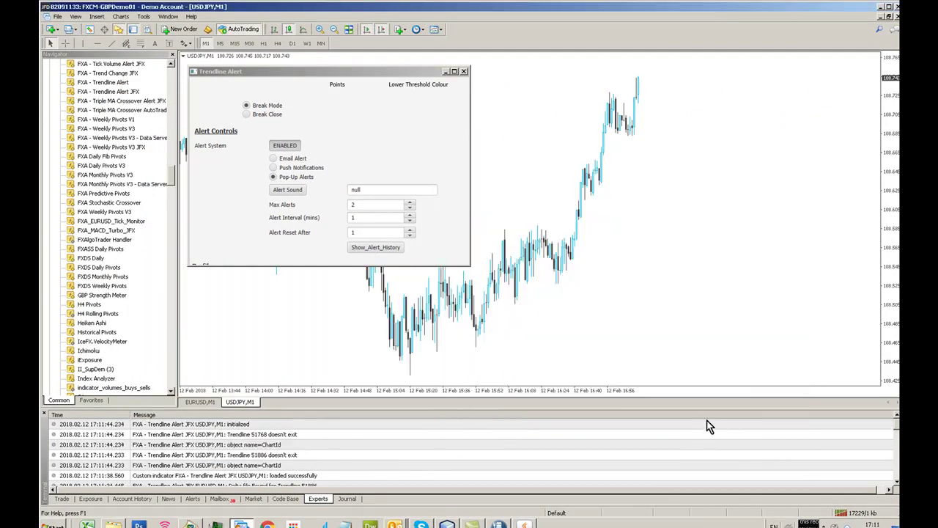
click(112, 44)
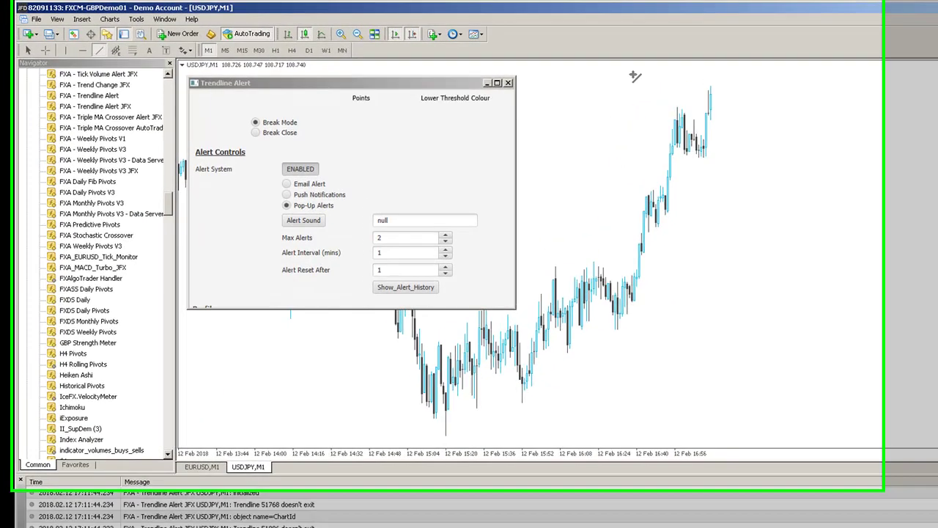
drag(683, 80, 757, 88)
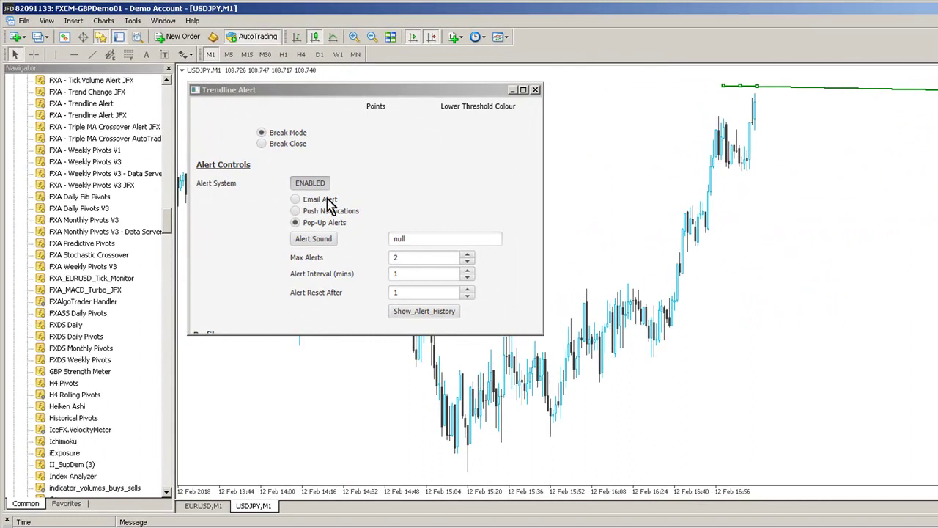
- Turn on Show object descriptions in the USDJPY chart properties so trendline names appear
click(310, 185)
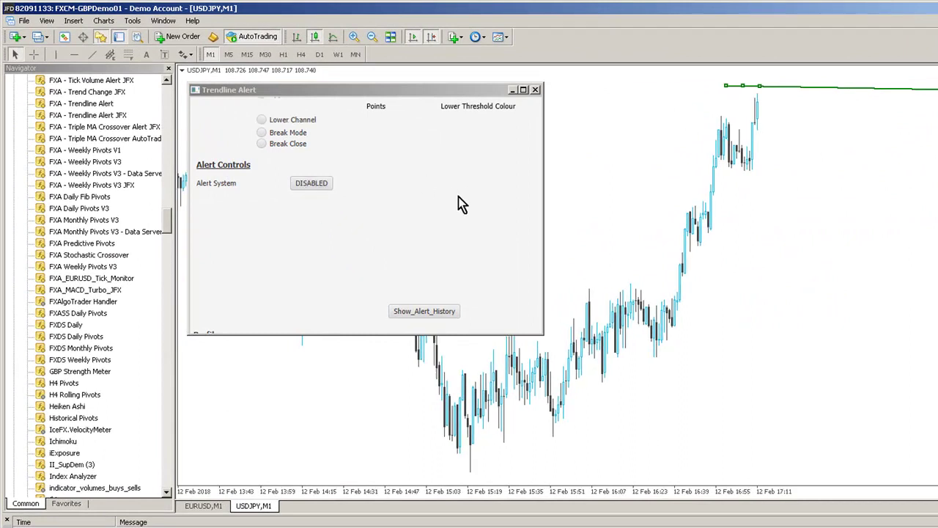
scroll(450, 203, up, 3)
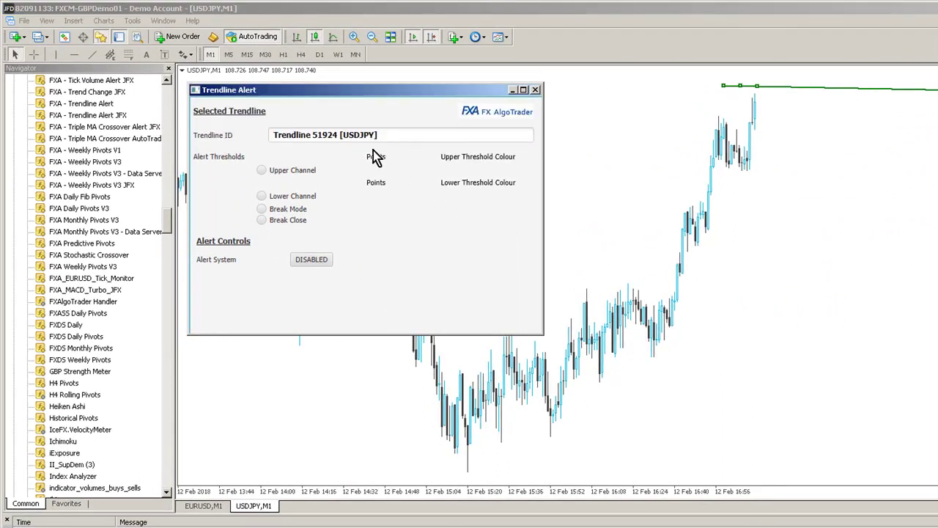
right_click(797, 134)
click(839, 426)
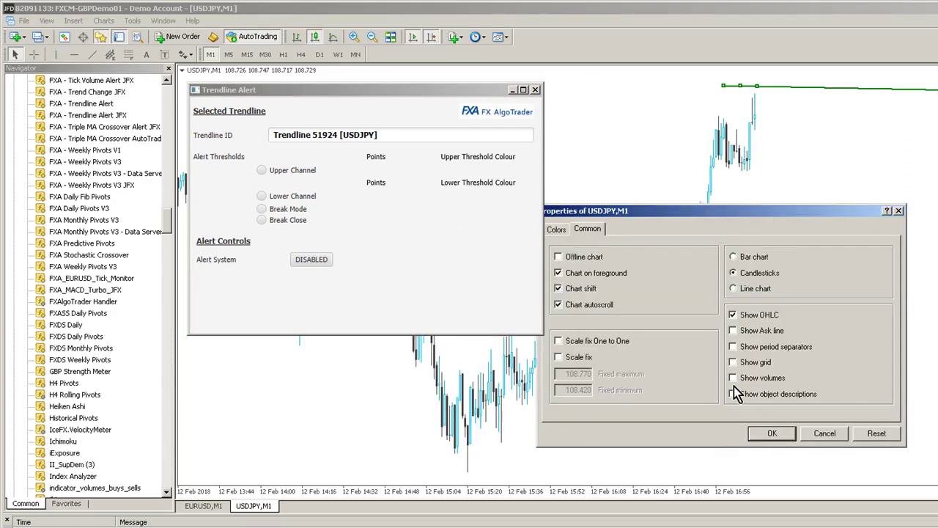
click(735, 394)
click(776, 435)
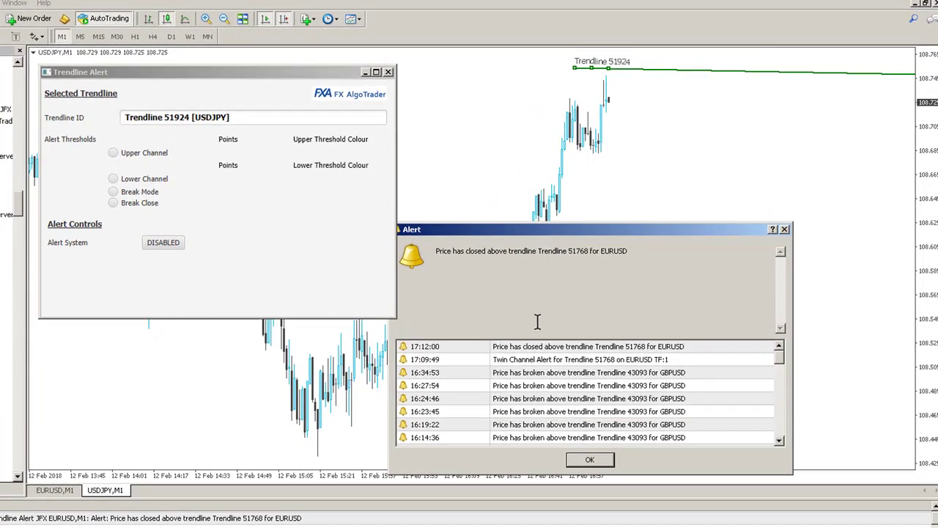
- Give Trendline 51924 and a new rising Trendline 51950 Break Mode with pop-up alerts enabled
click(113, 191)
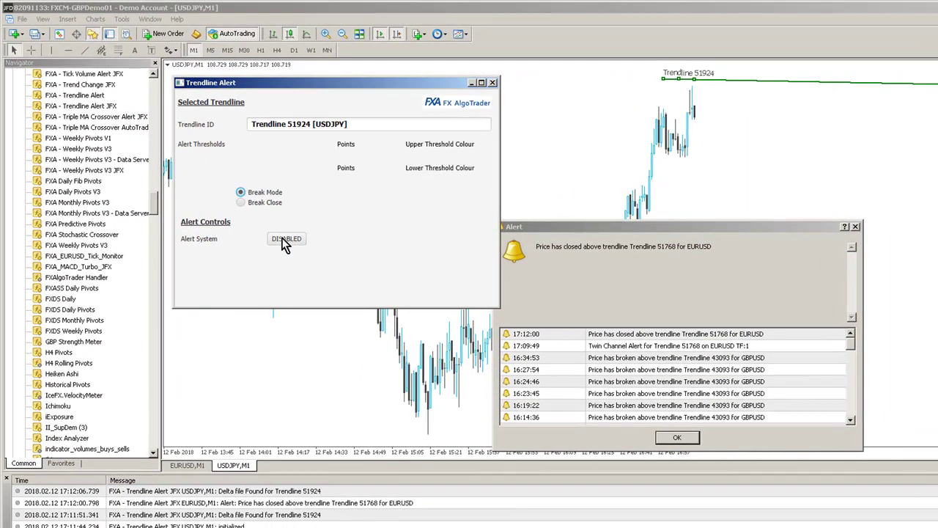
click(285, 239)
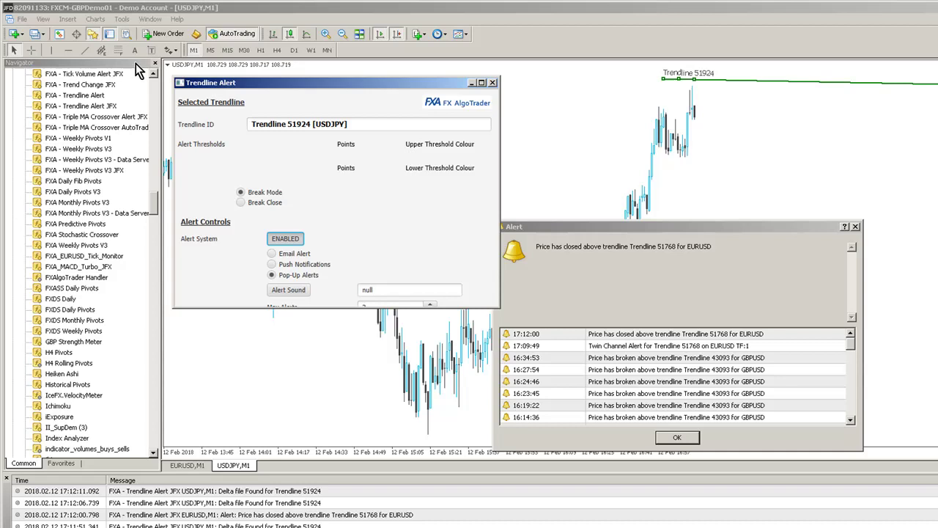
click(86, 51)
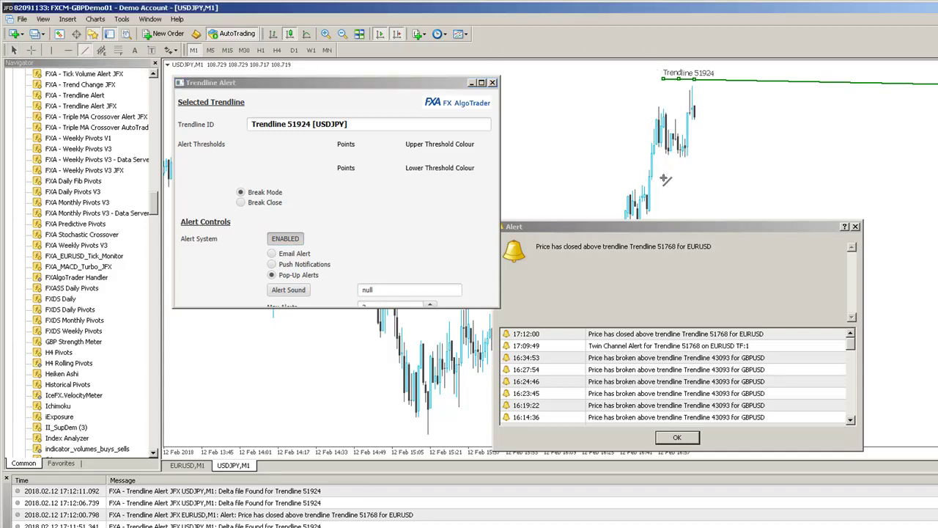
drag(662, 176, 702, 154)
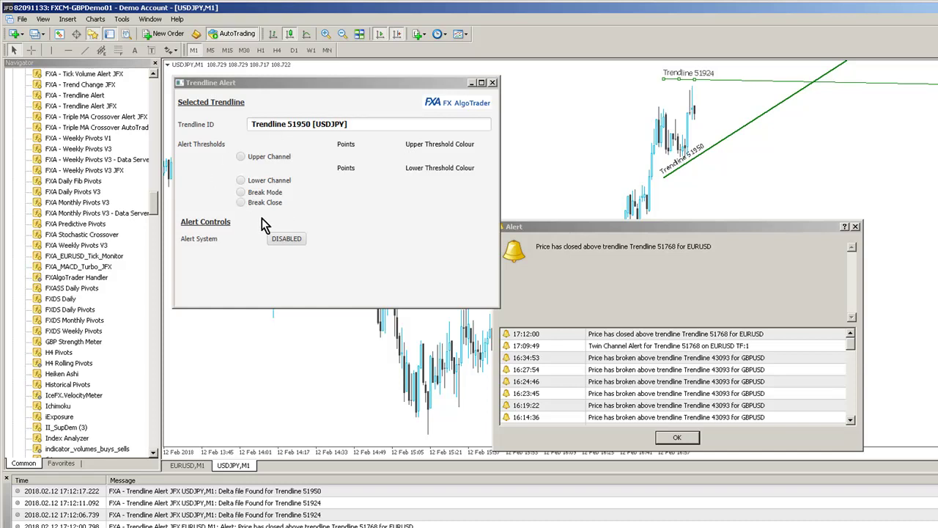
click(241, 192)
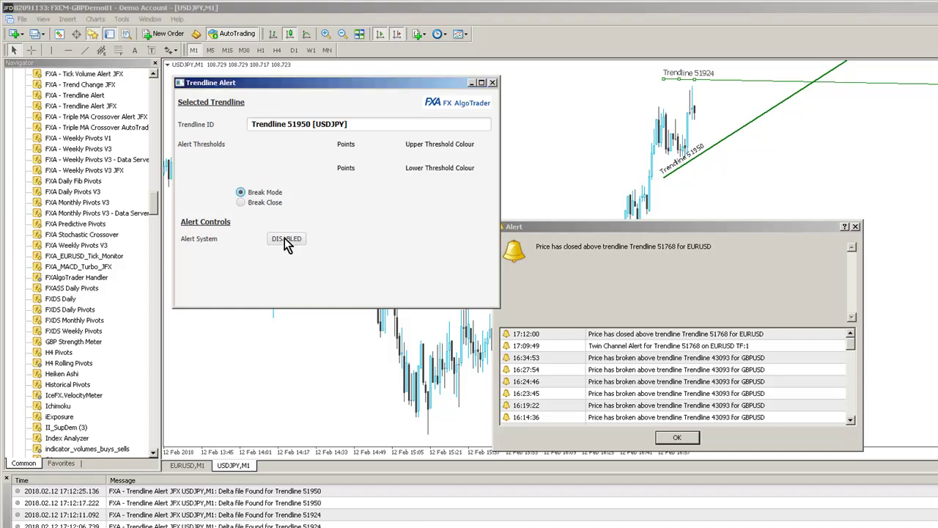
click(285, 238)
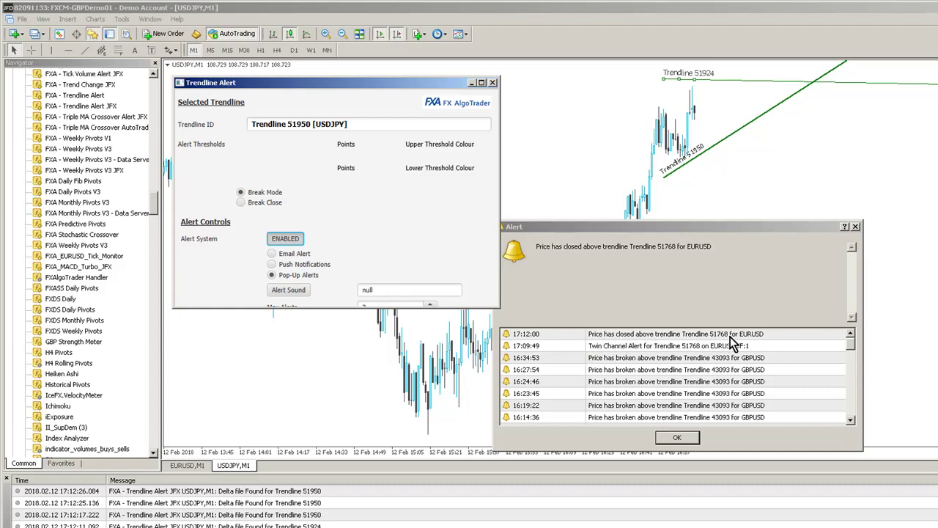
- Dismiss the alert, return to EURUSD, and load Trendline 51768's Break Mode pop-up settings
click(677, 437)
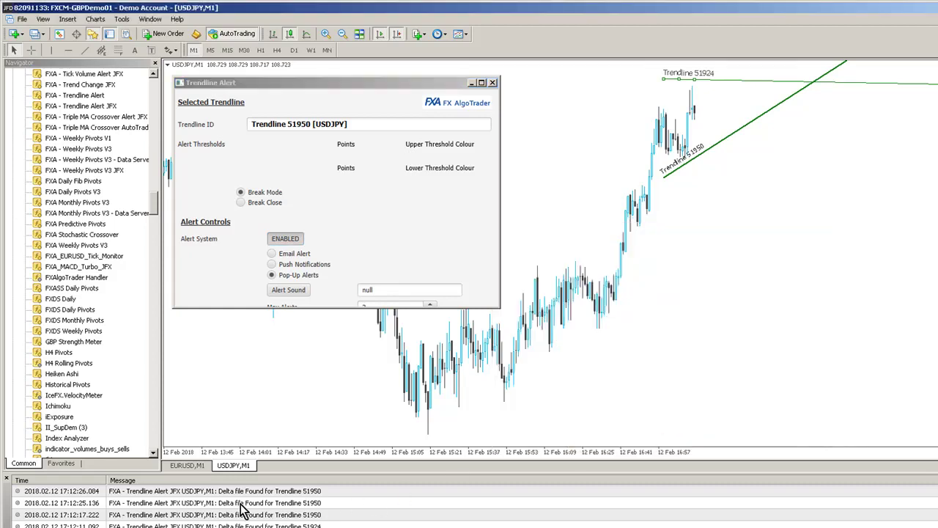
click(188, 466)
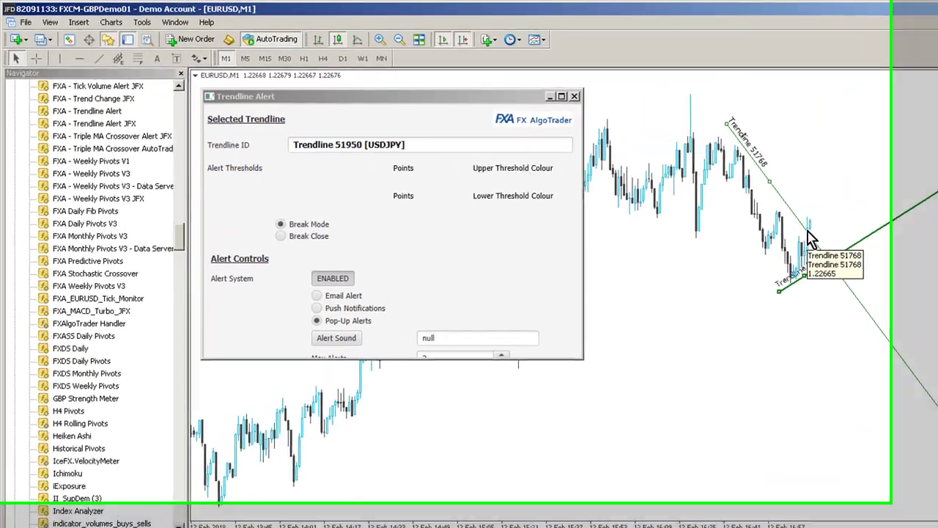
double_click(736, 218)
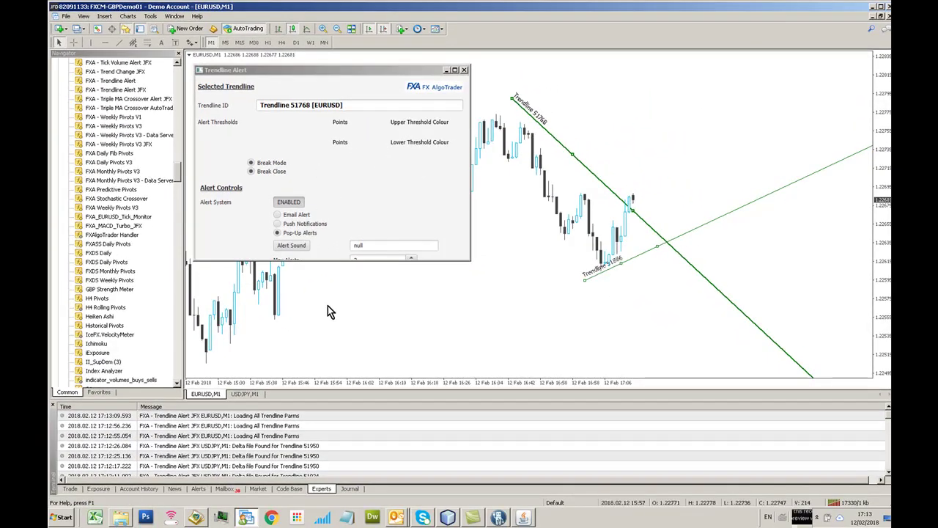
scroll(370, 201, down, 3)
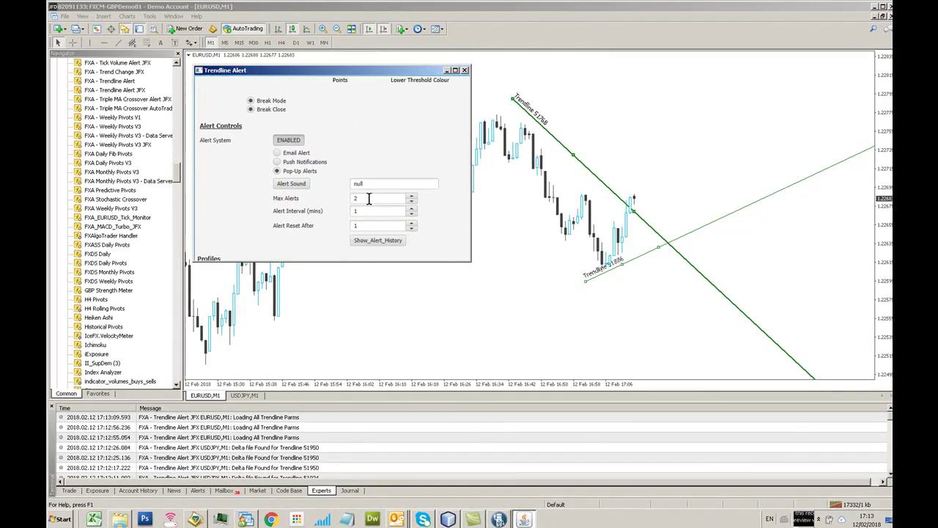
scroll(368, 198, up, 3)
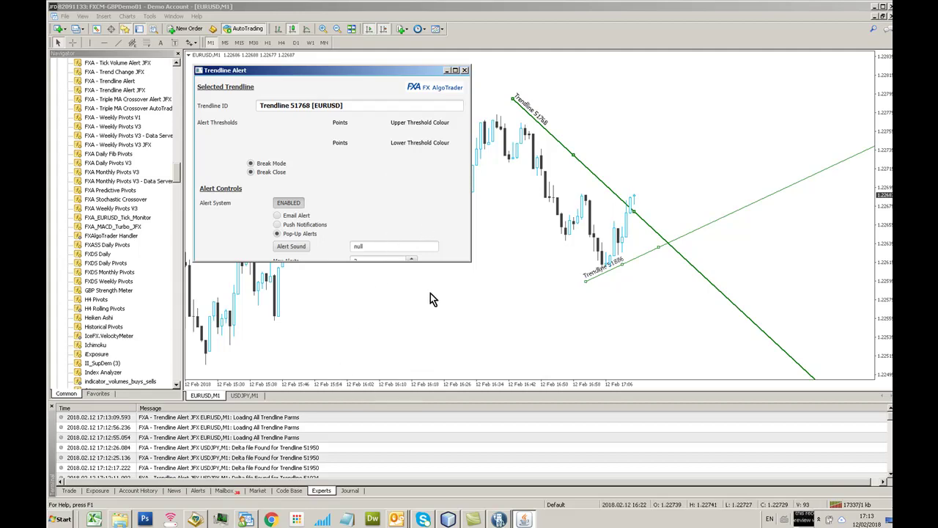
click(66, 16)
click(76, 29)
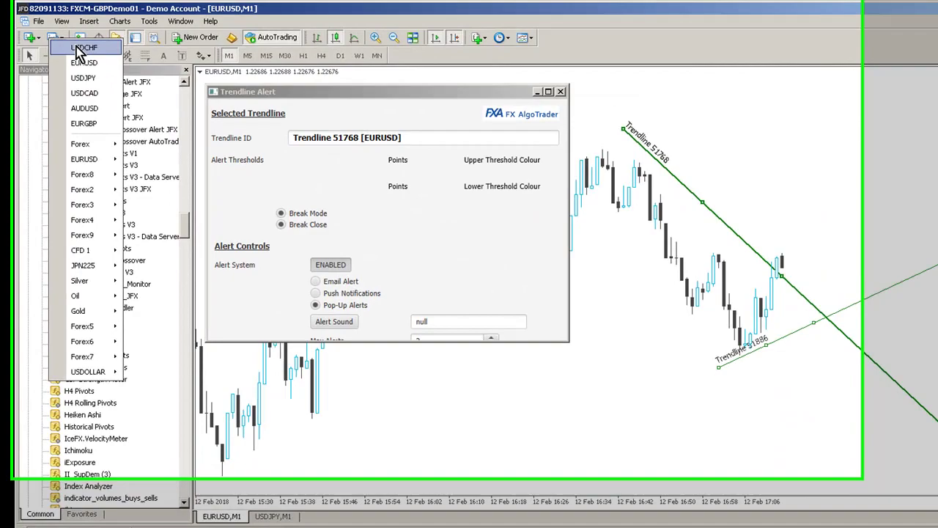
- Open a USDCHF M1 chart with the trendline alert indicator and select its Trendline 52030
click(78, 49)
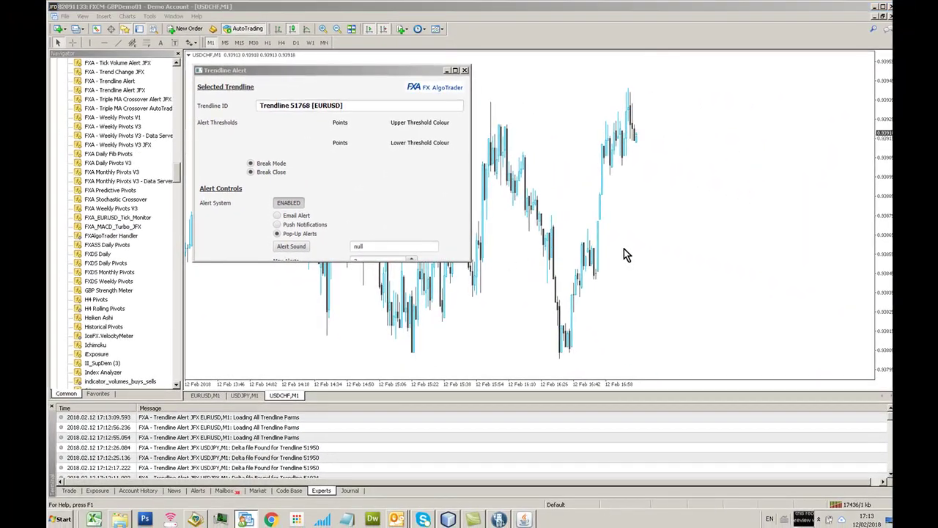
click(692, 435)
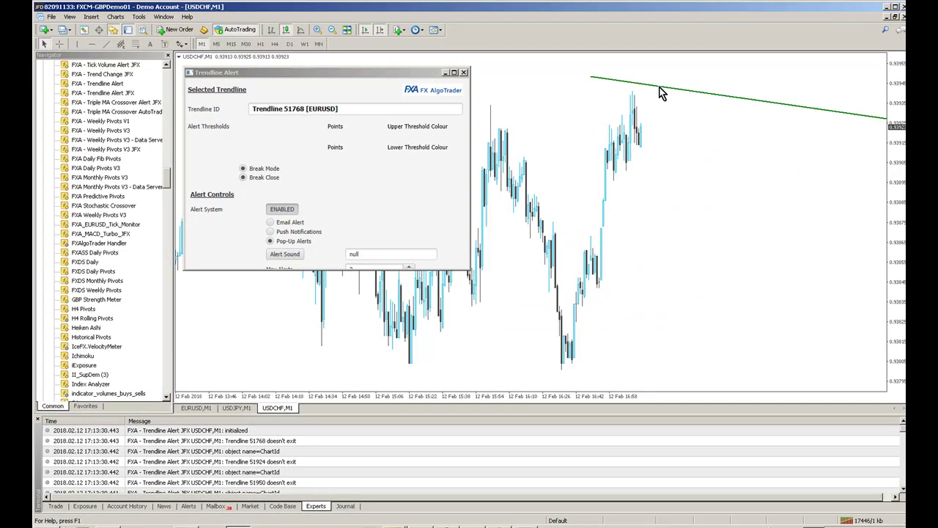
click(658, 86)
- Turn on Show object descriptions in the USDCHF chart properties to label Trendline 52030
right_click(673, 132)
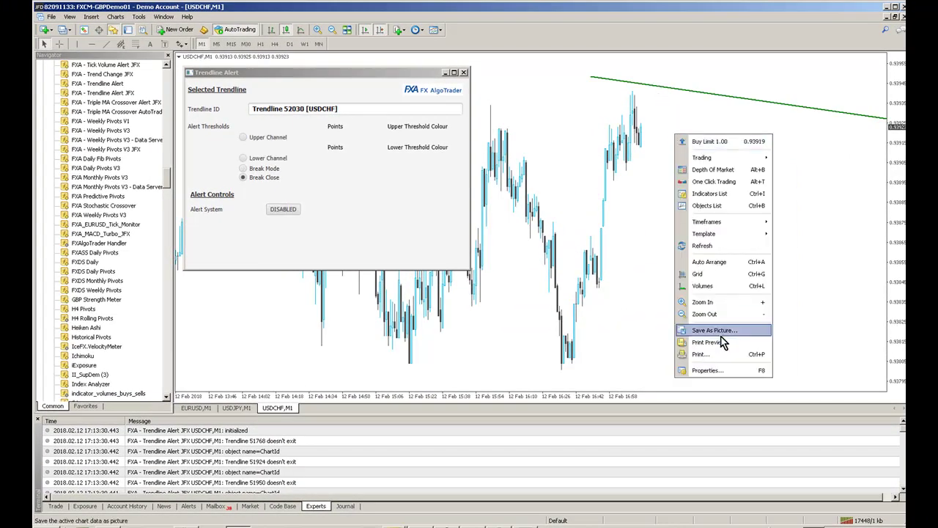
click(709, 371)
click(481, 319)
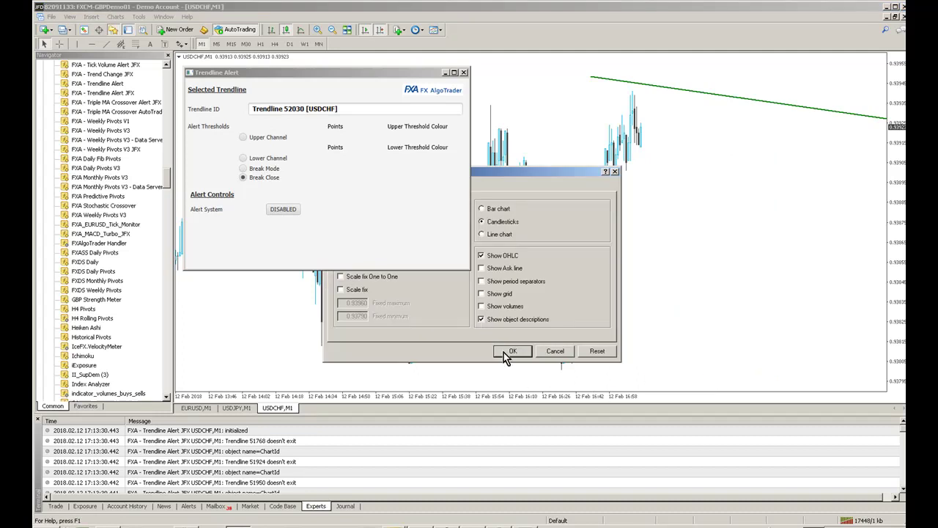
click(511, 351)
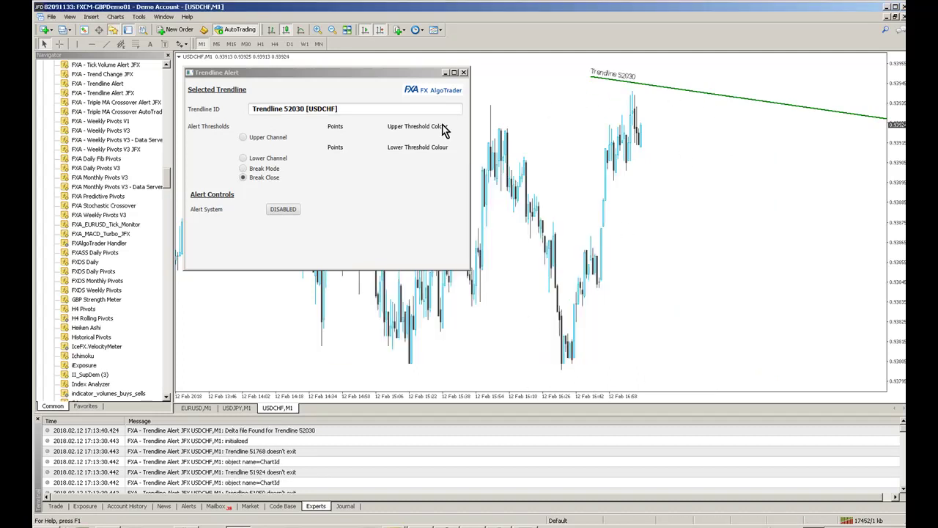
- Choose Lower Channel for Trendline 52030, set its Points to 1, and switch Alert System to ENABLED
click(243, 158)
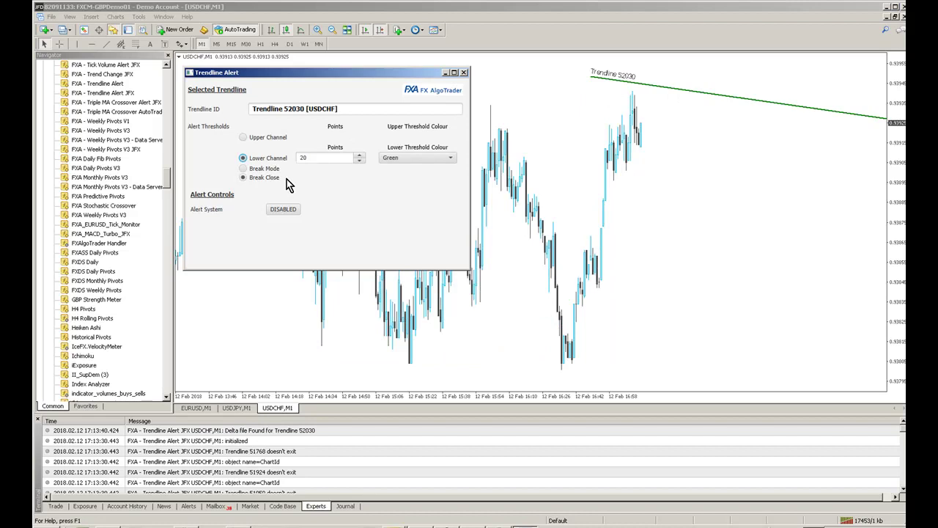
click(359, 155)
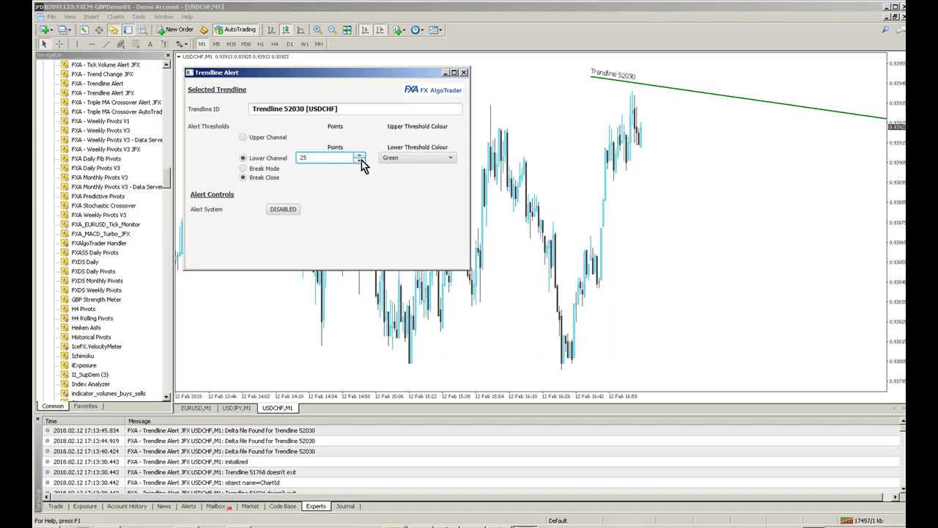
click(360, 161)
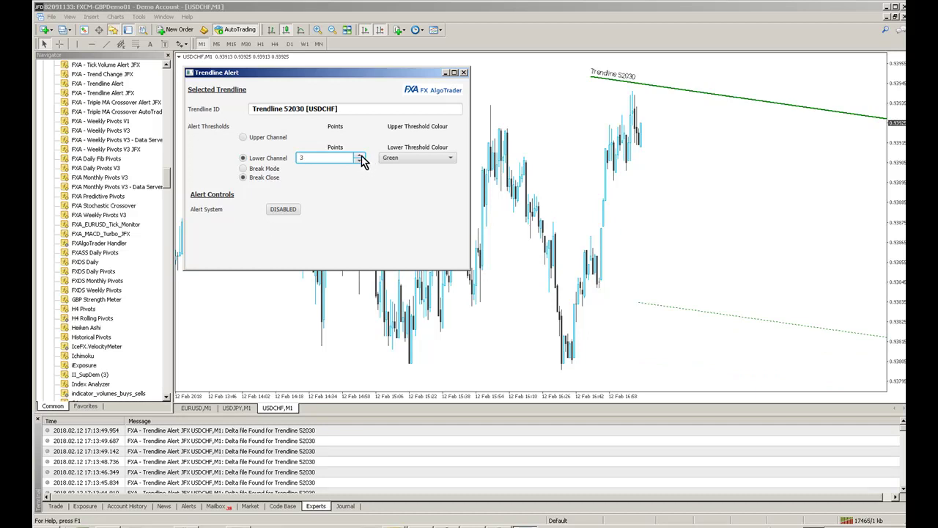
click(360, 161)
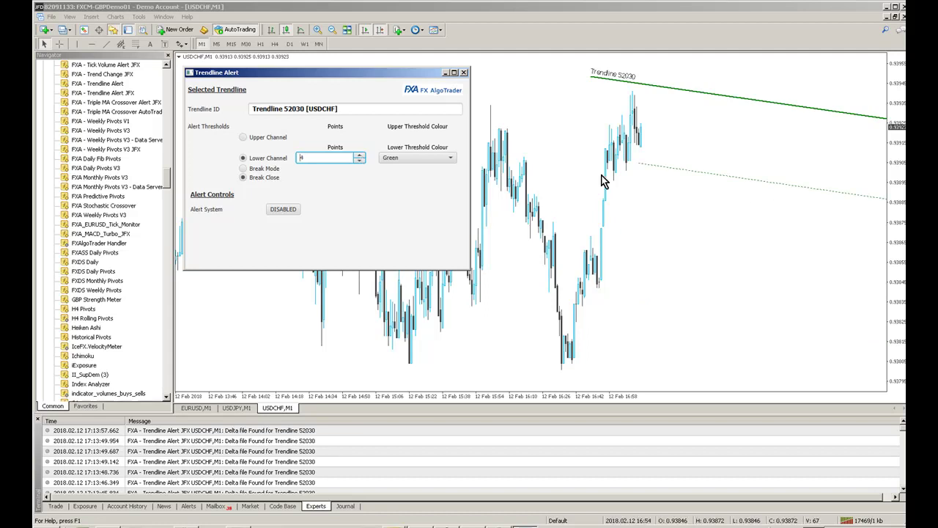
click(360, 161)
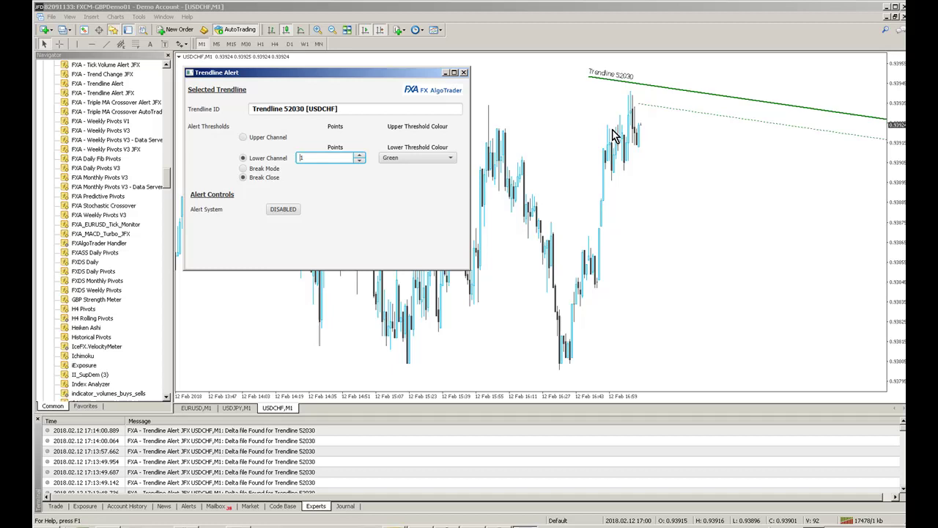
click(278, 210)
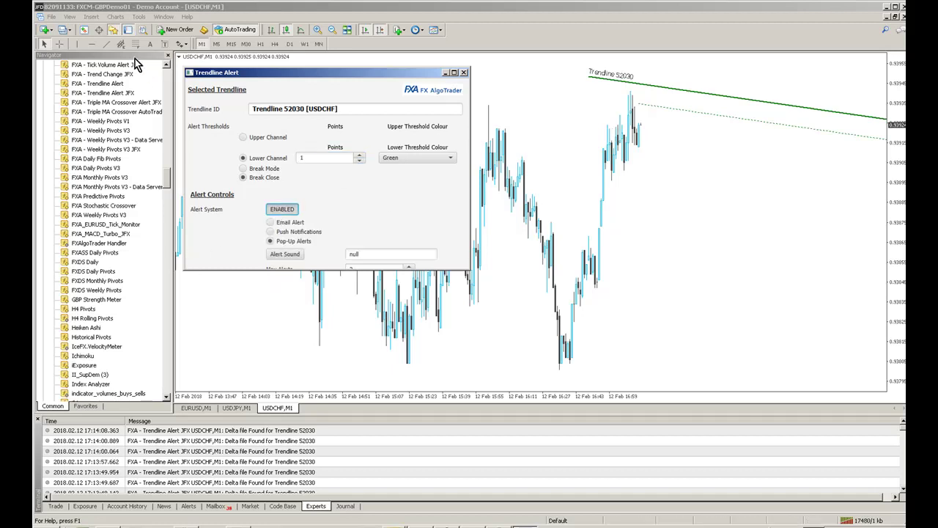
- Draw rising Trendline 52068 under the recent candles with a 1-point Lower Channel alert, enabled
click(113, 45)
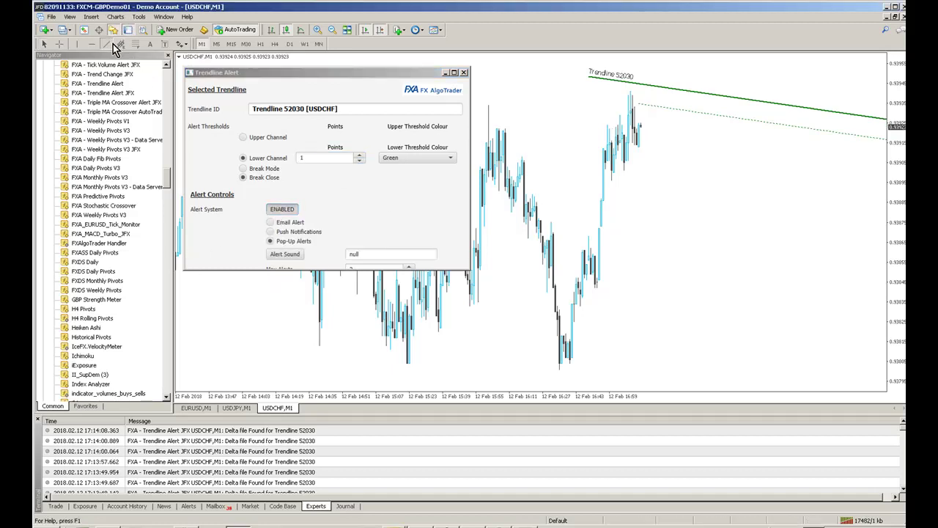
drag(616, 178, 647, 160)
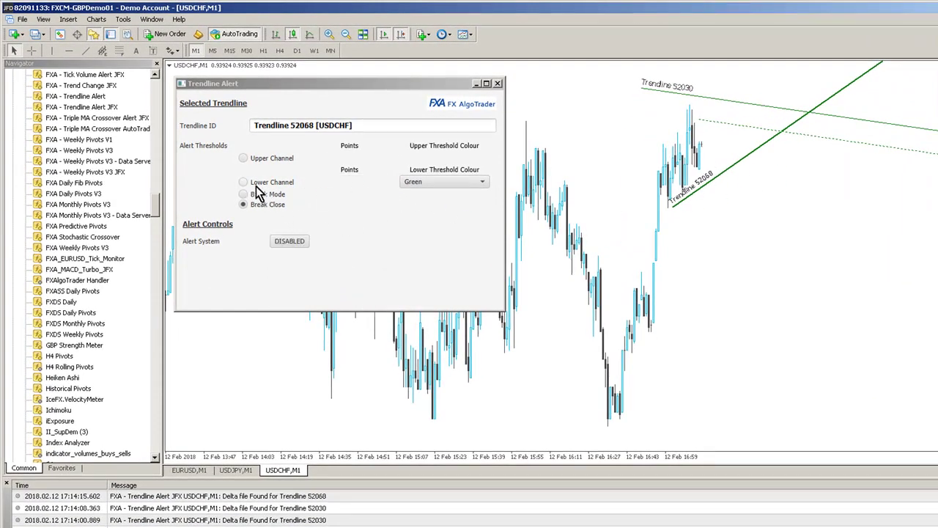
click(256, 184)
click(336, 183)
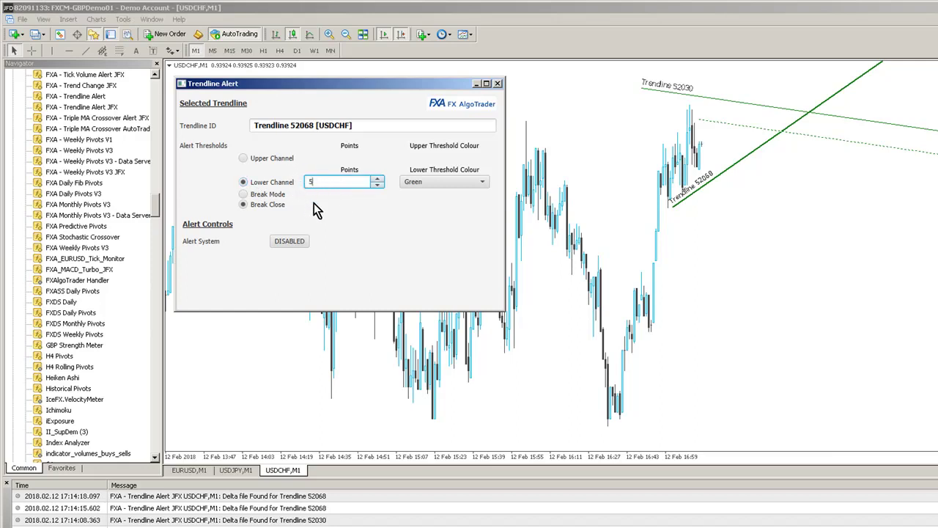
click(378, 185)
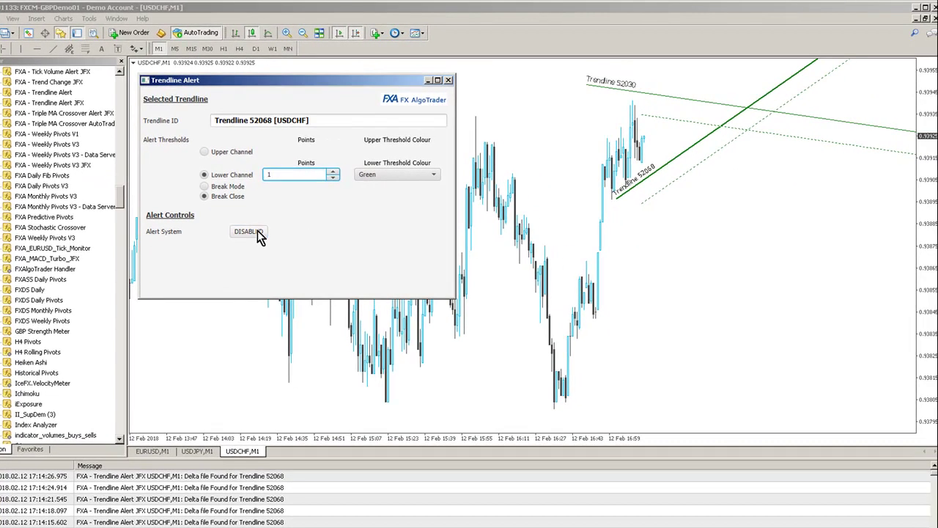
click(289, 240)
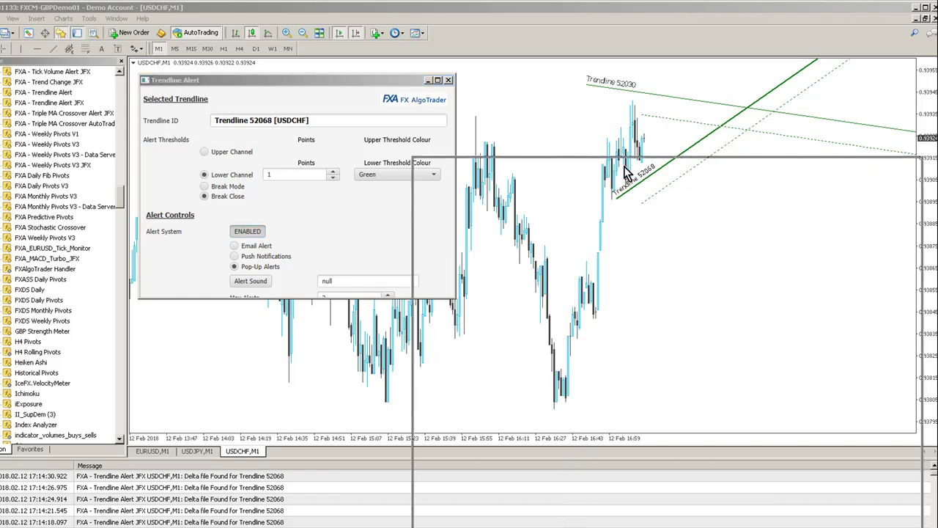
- Check the MQL4\Files folder in Explorer for one file per trendline, then minimize it
key(alt+Tab)
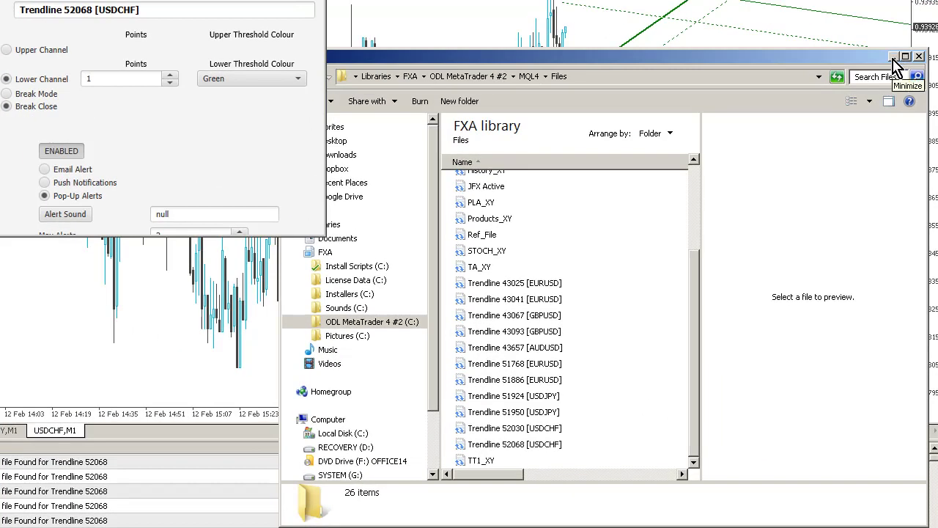
click(894, 59)
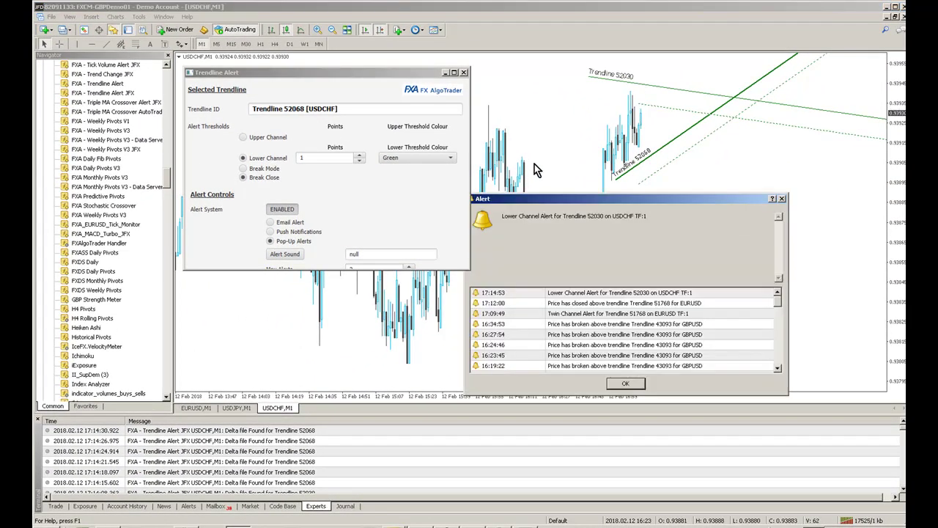
- Dismiss the alert and delete FXA - Trendline Alert JFX from the chart's Indicators List
click(636, 385)
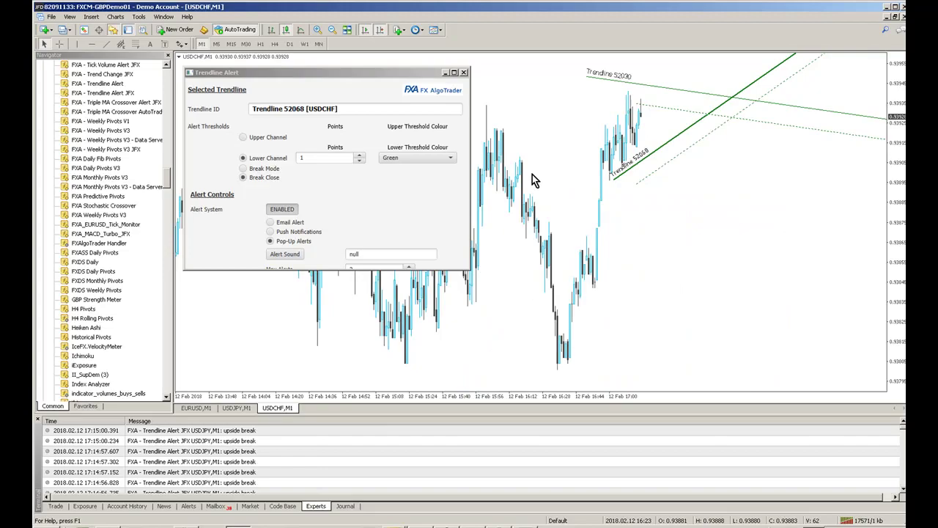
right_click(546, 159)
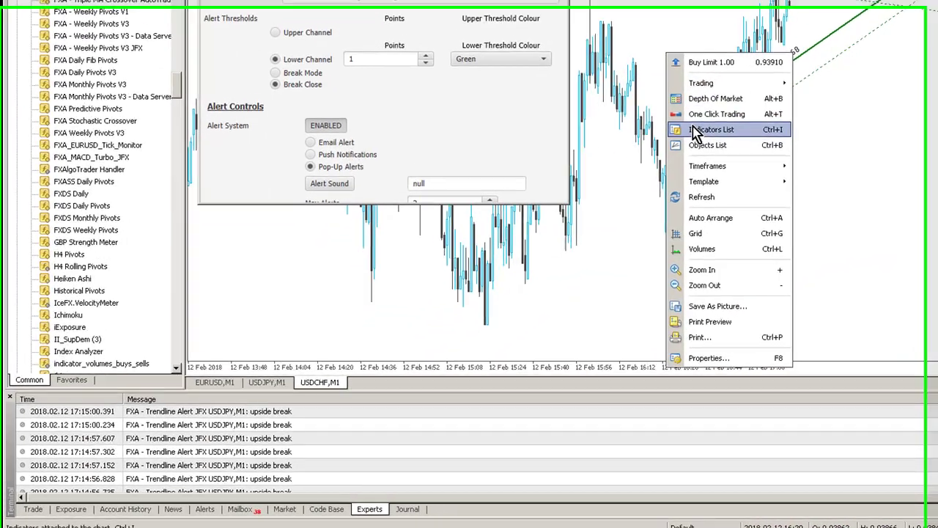
click(579, 220)
click(414, 246)
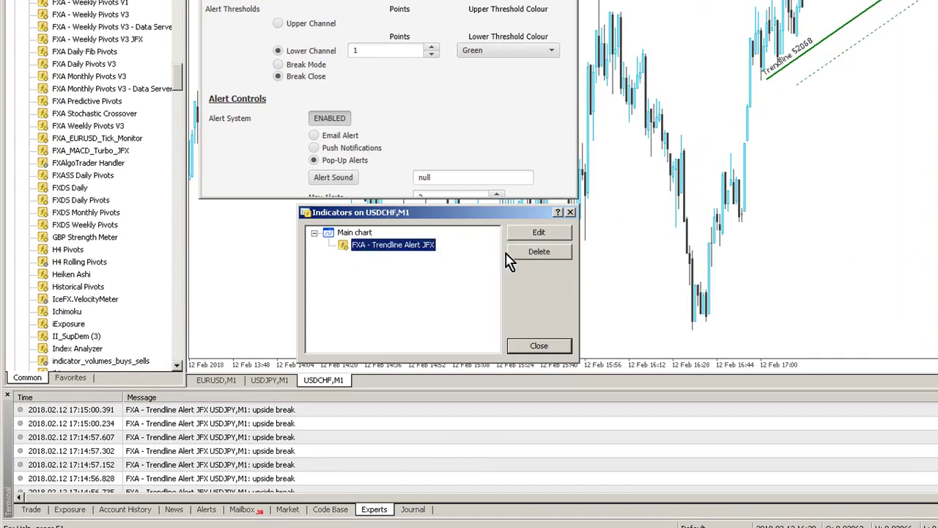
click(540, 252)
click(571, 213)
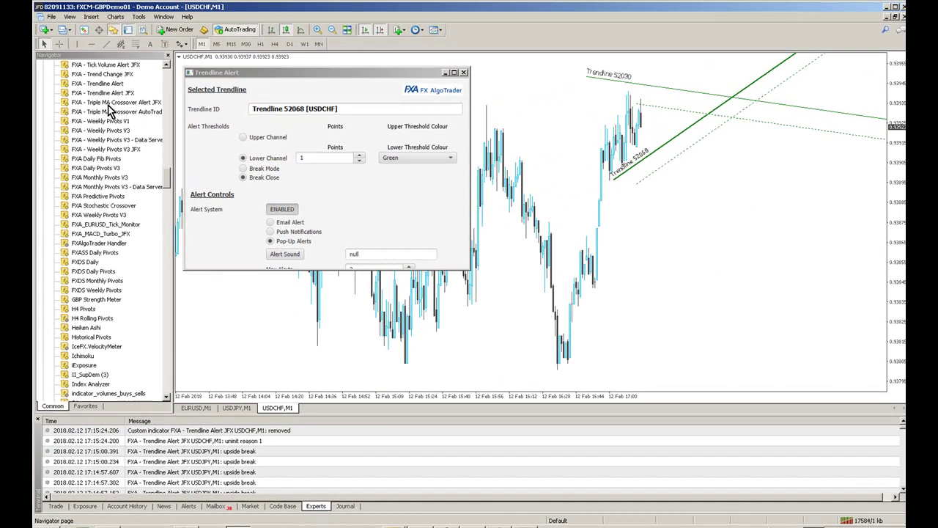
- Reattach FXA - Trendline Alert JFX from the Navigator and reload Trendline 52030's saved settings
drag(115, 95, 506, 326)
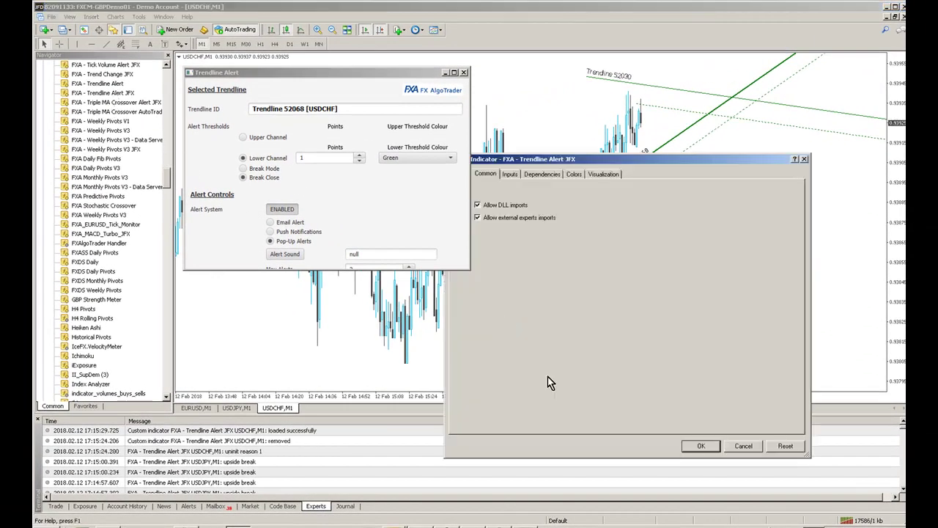
click(694, 445)
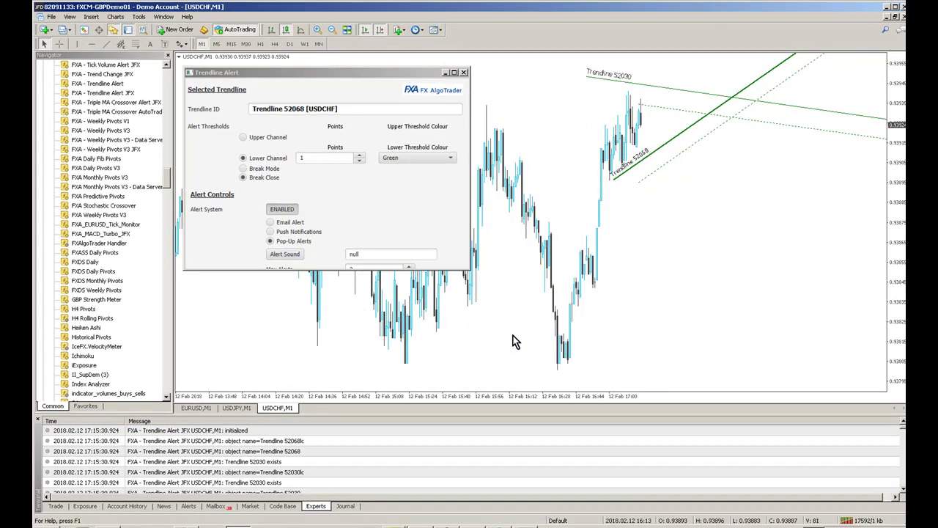
double_click(609, 78)
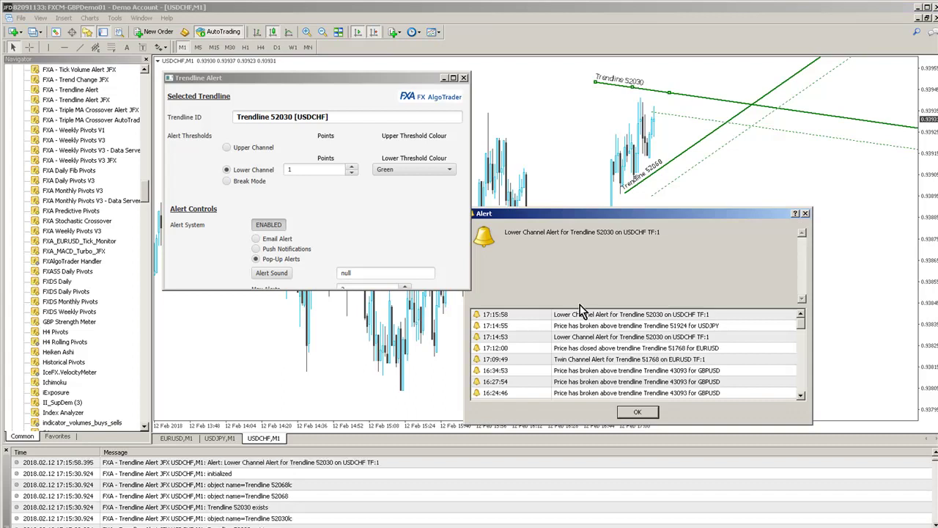
- Click OK on the new Lower Channel Alert pop-up for Trendline 52030
click(635, 412)
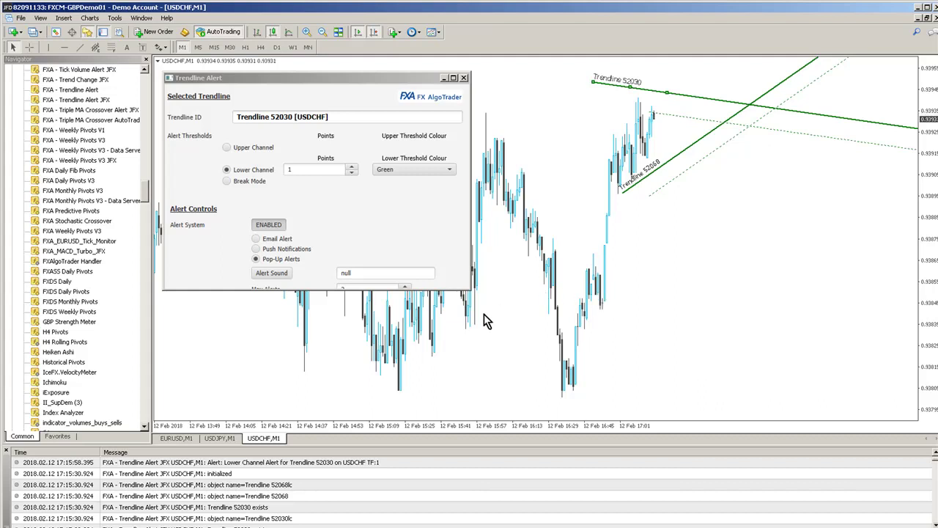
- Set Trendline 52030's Lower Threshold Colour to Teal in the Trendline Alert panel
click(411, 171)
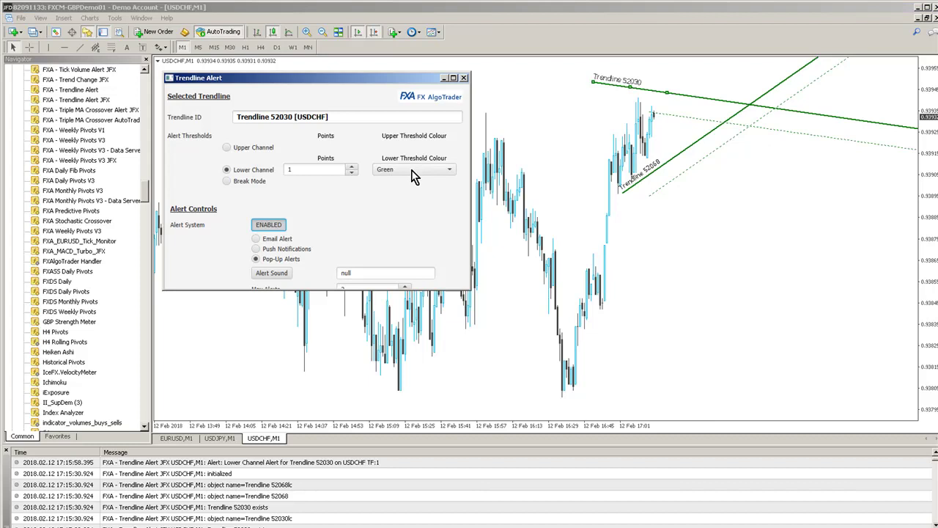
click(411, 170)
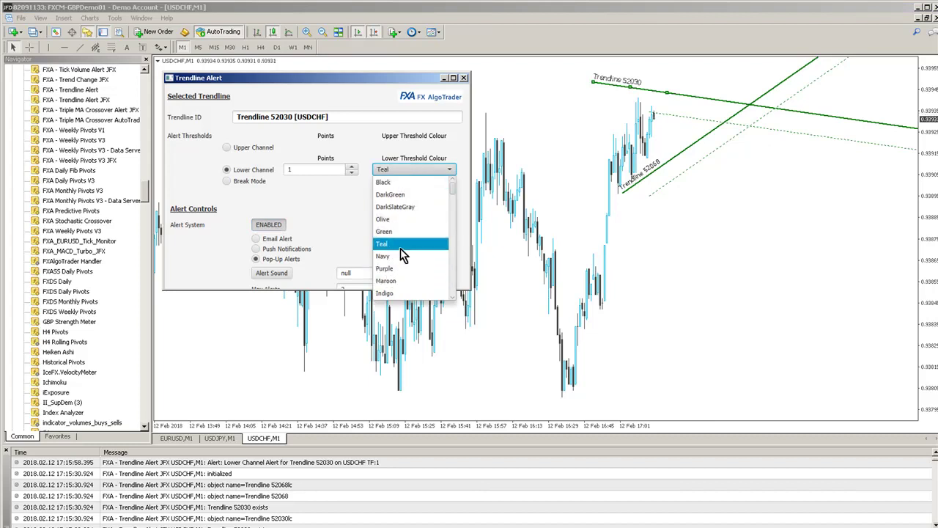
click(400, 247)
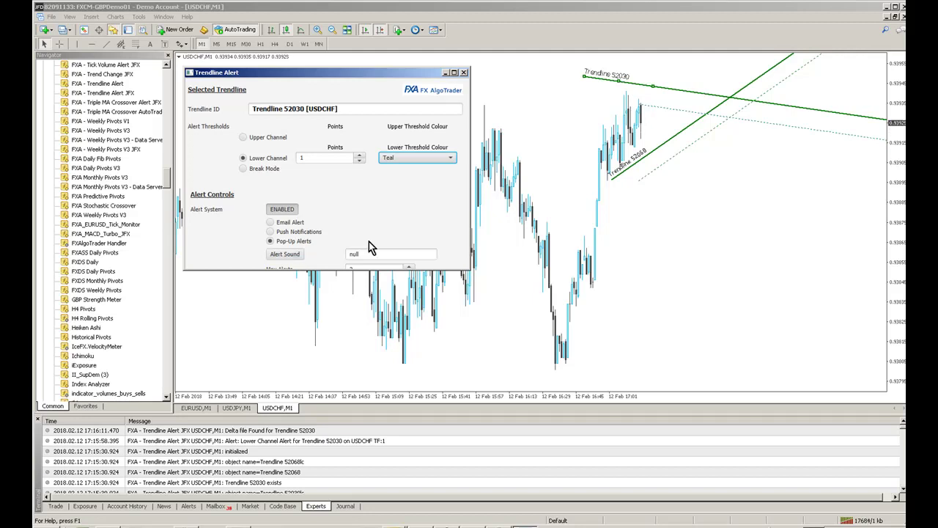
scroll(360, 198, down, 3)
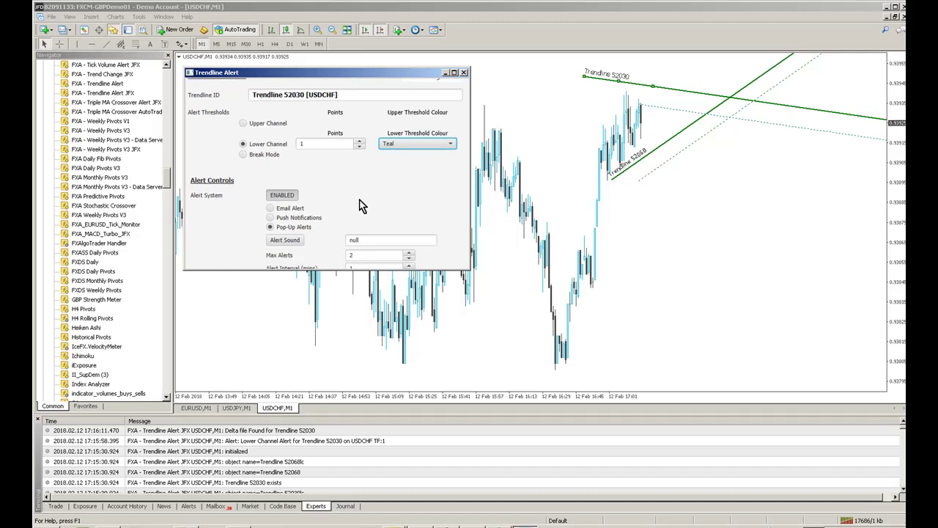
scroll(359, 202, up, 2)
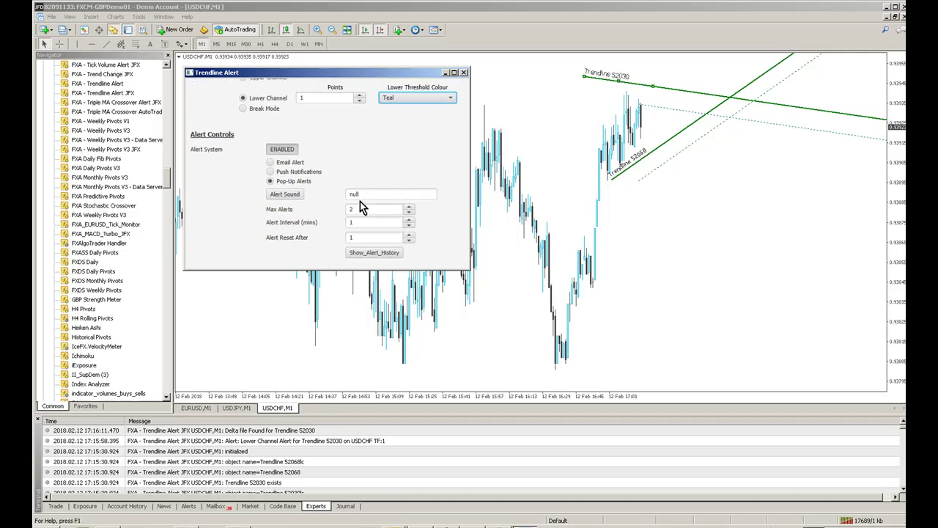
scroll(361, 202, up, 2)
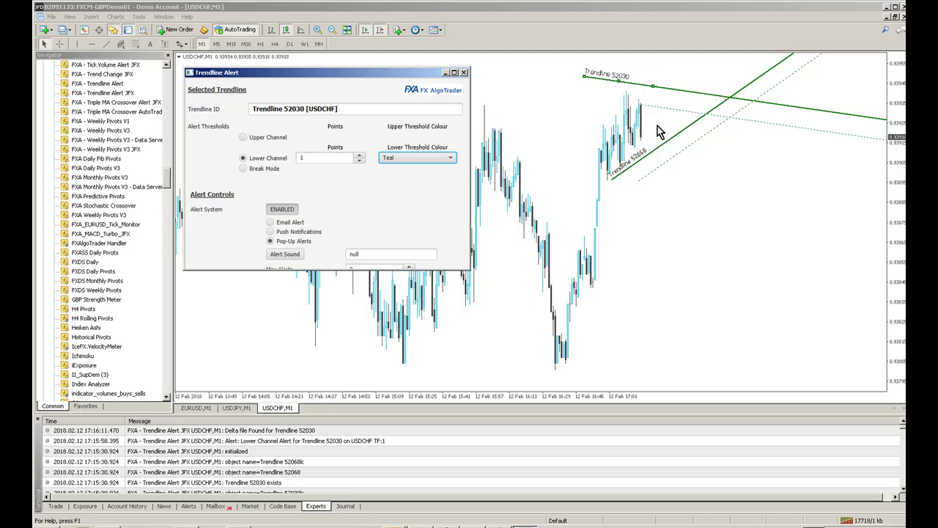
- Load Trendline 52068's 1-point Lower Channel settings with Green threshold colour into the Trendline Alert panel
click(628, 88)
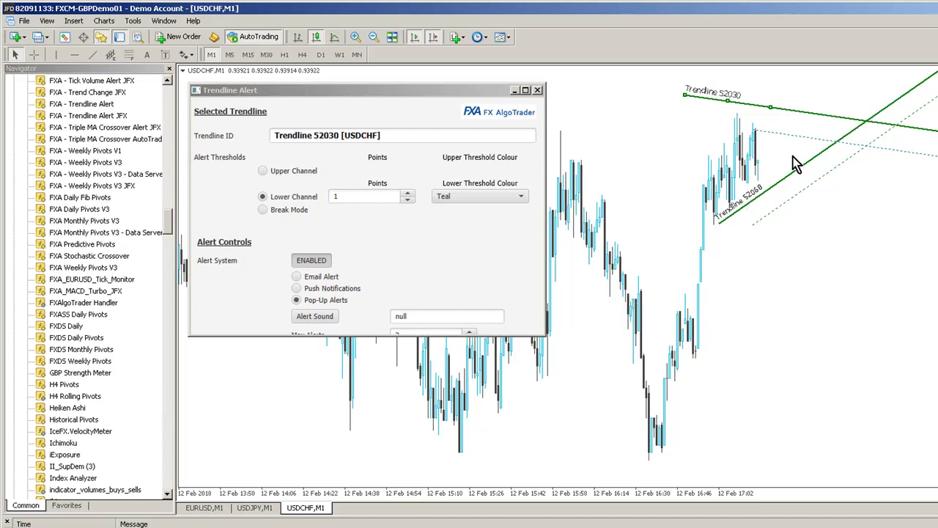
double_click(764, 202)
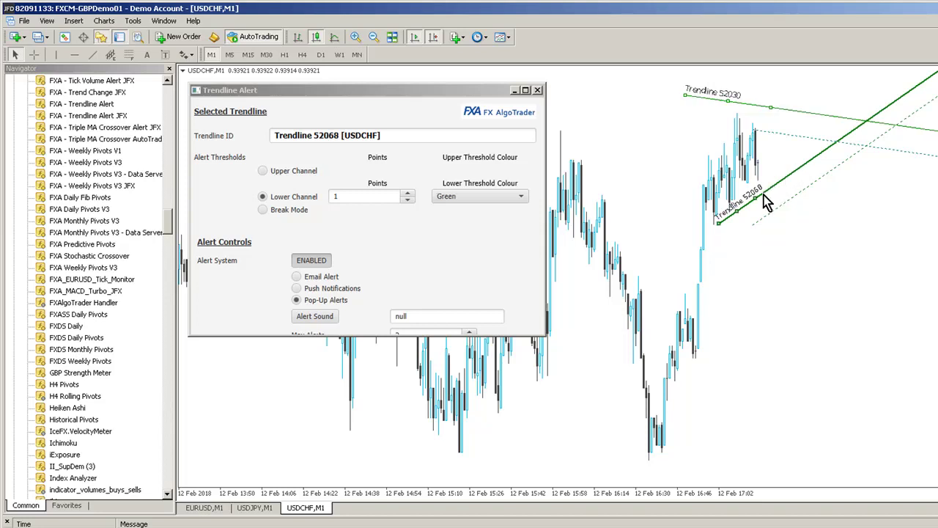